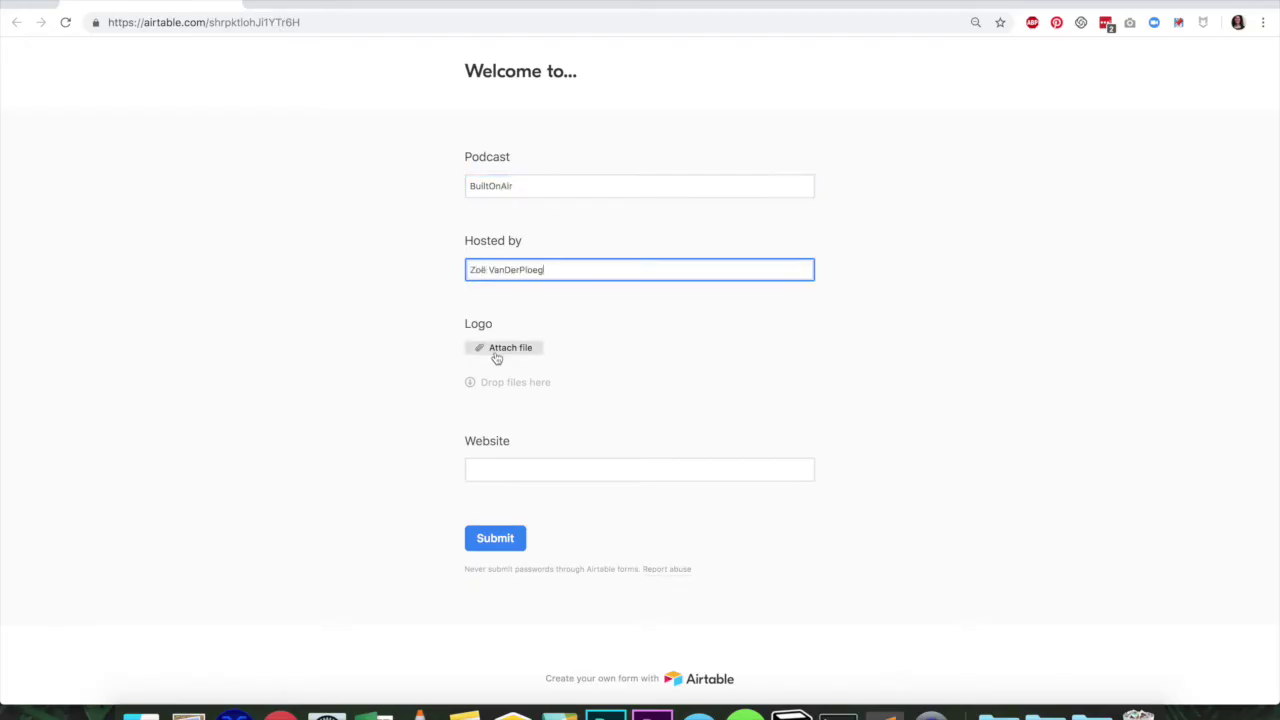
{"action": "left_click", "coordinate": [497, 350]}
{"action": "left_click", "coordinate": [740, 351]}
{"action": "double_click", "coordinate": [551, 109]}
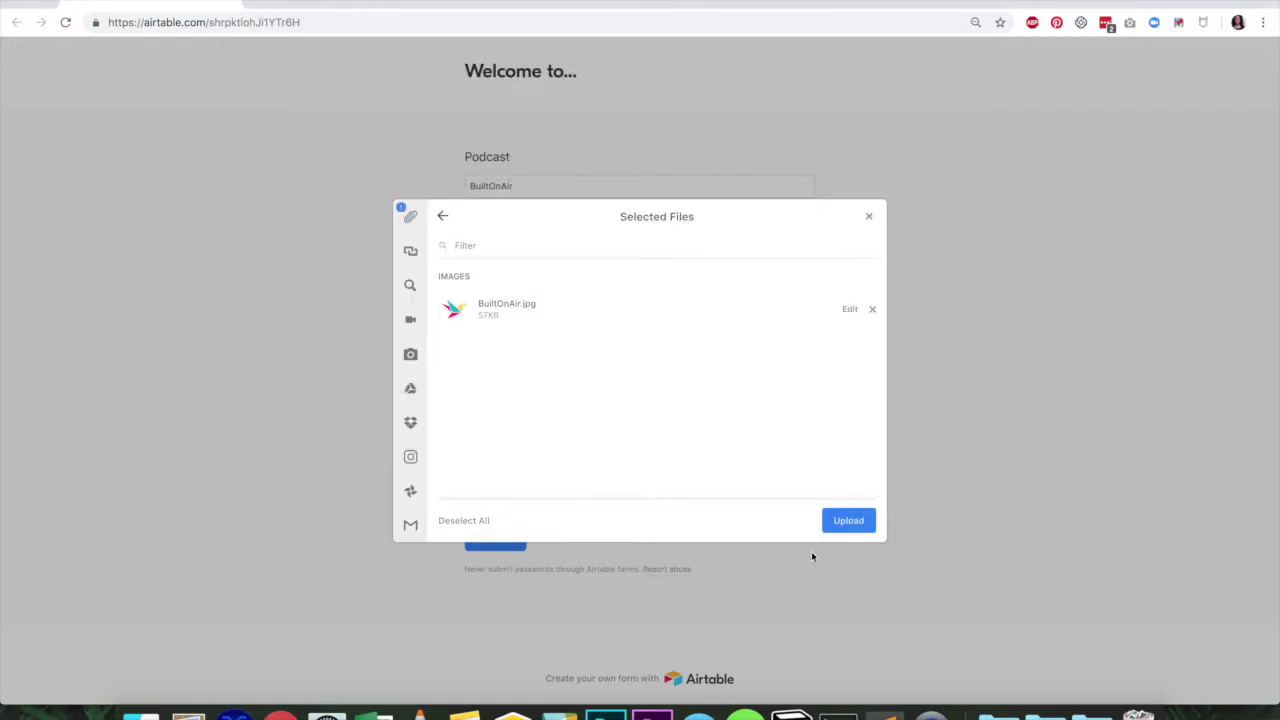
{"action": "left_click", "coordinate": [848, 520]}
{"action": "key", "text": "Tab"}
{"action": "type", "text": "www.builtona"}
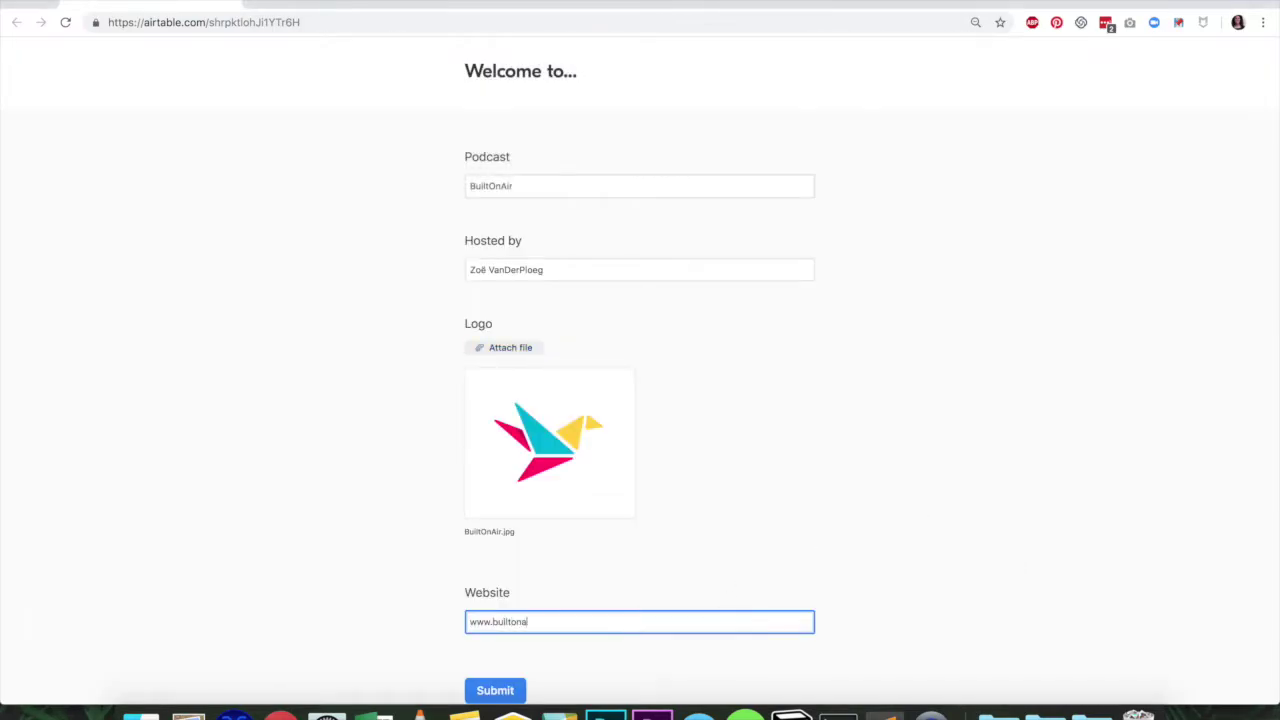
{"action": "type", "text": "ir.com"}
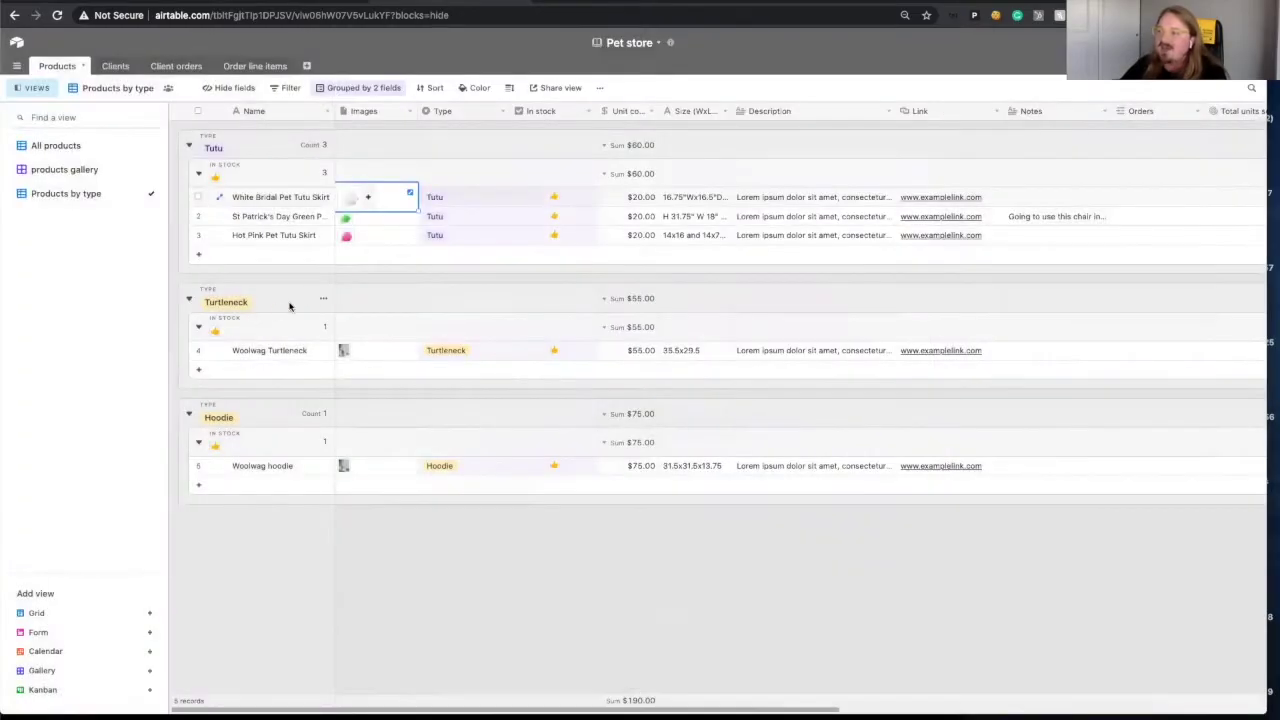
- Preview the Woolwag Turtleneck's image at full size and show the products gallery view
{"action": "left_click", "coordinate": [342, 355]}
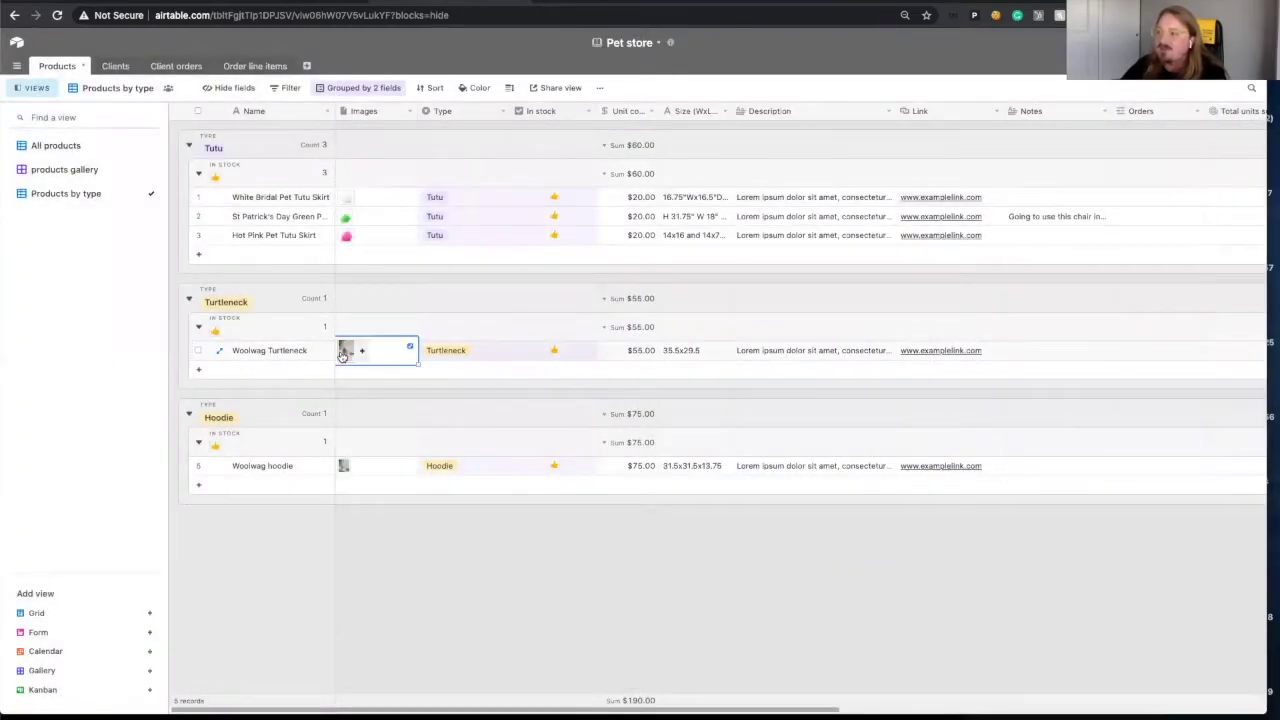
{"action": "left_click", "coordinate": [345, 352]}
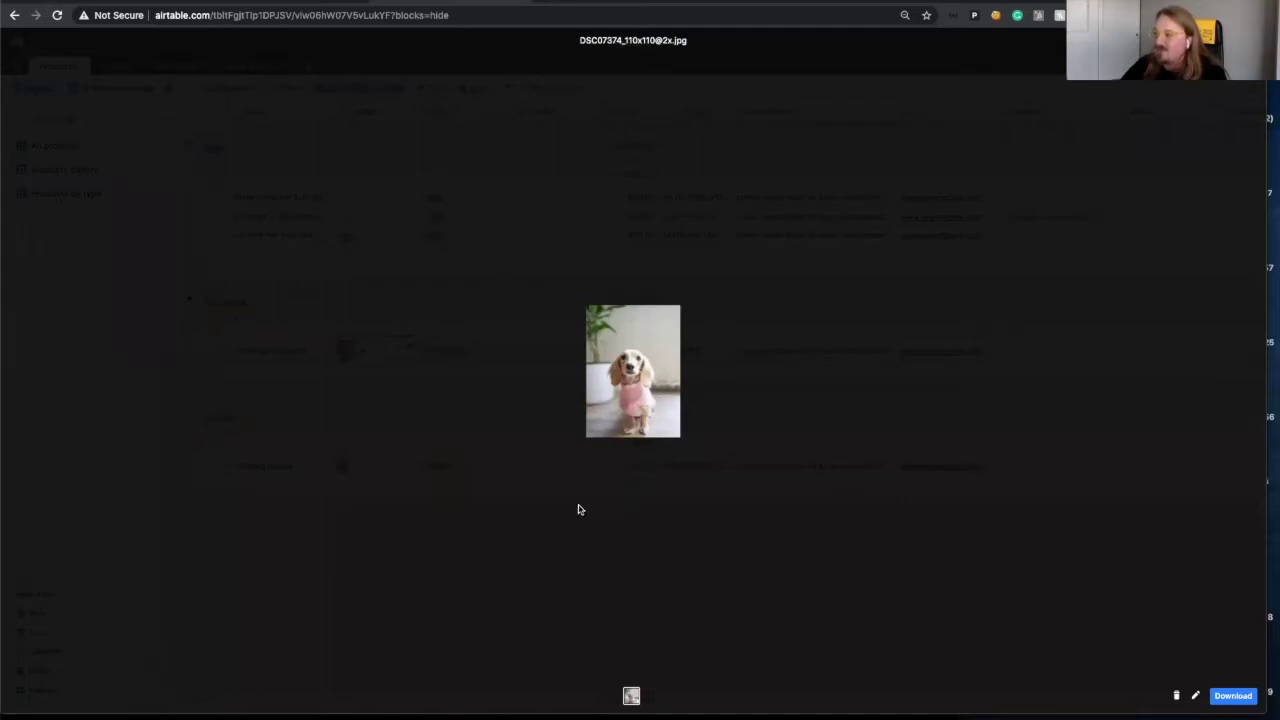
{"action": "left_click", "coordinate": [515, 503]}
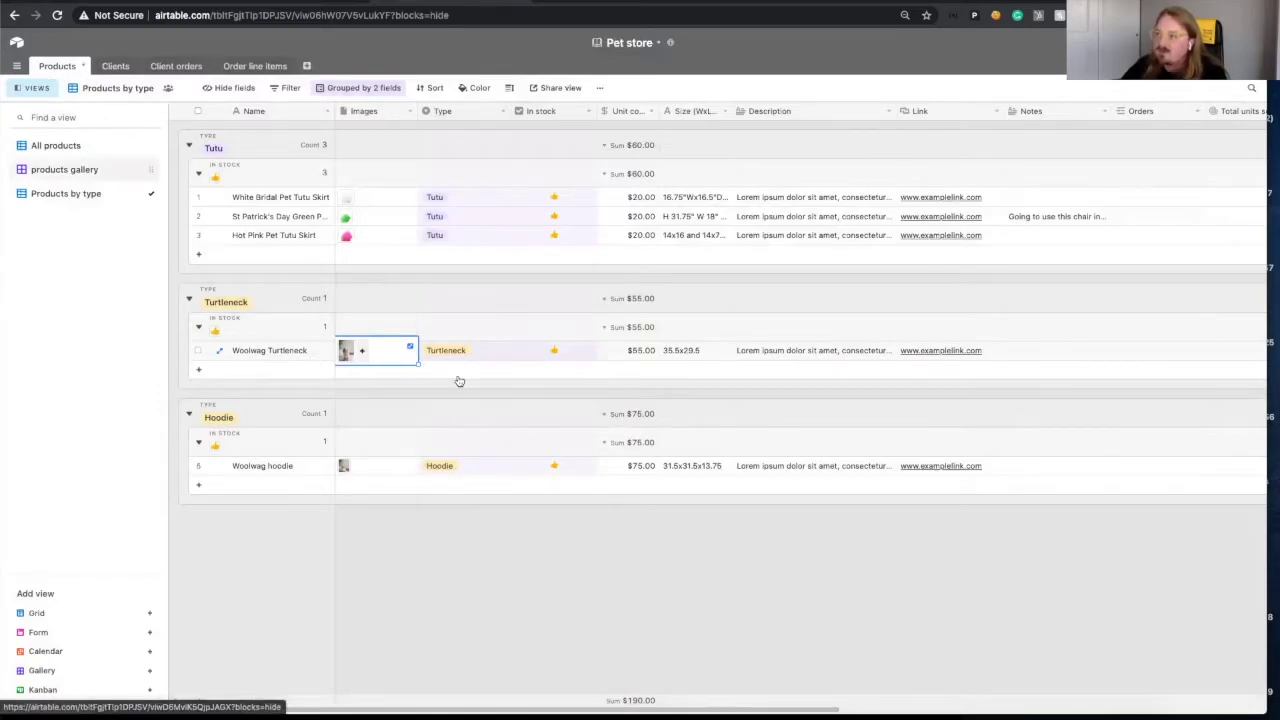
{"action": "left_click", "coordinate": [70, 176]}
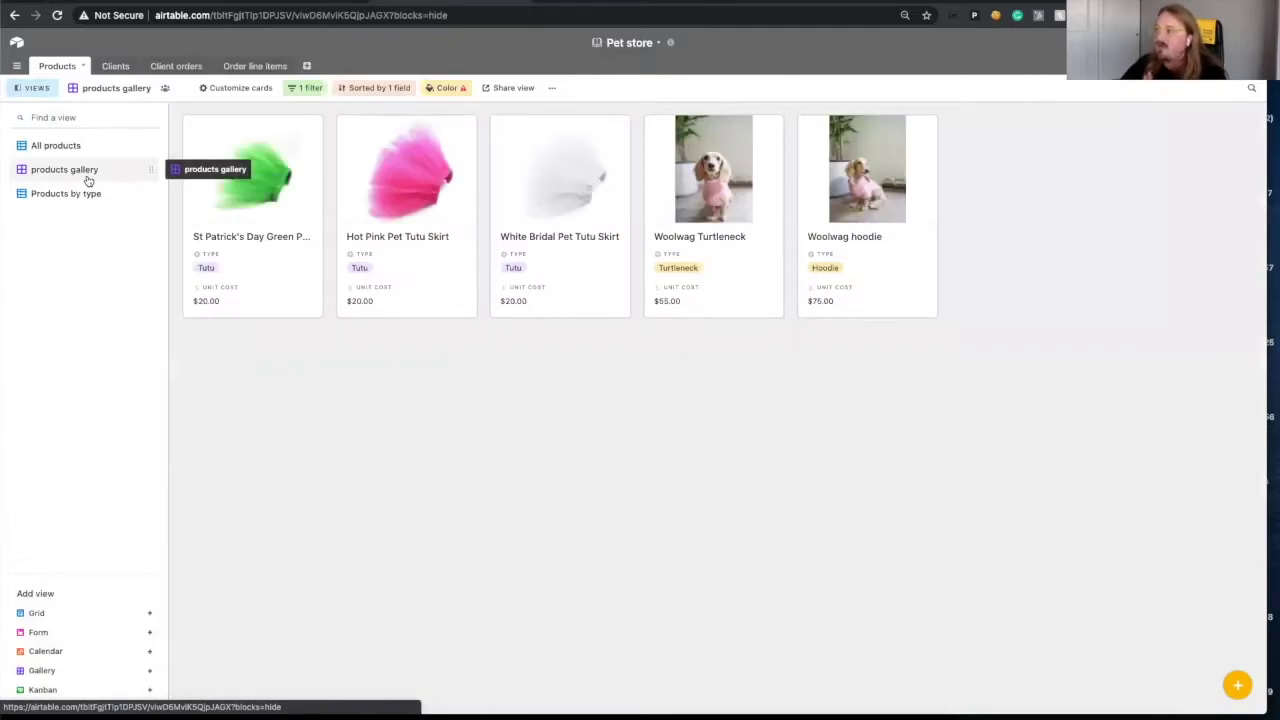
- Review the records in the Clients, Client orders and Order line items tables
{"action": "left_click", "coordinate": [114, 66]}
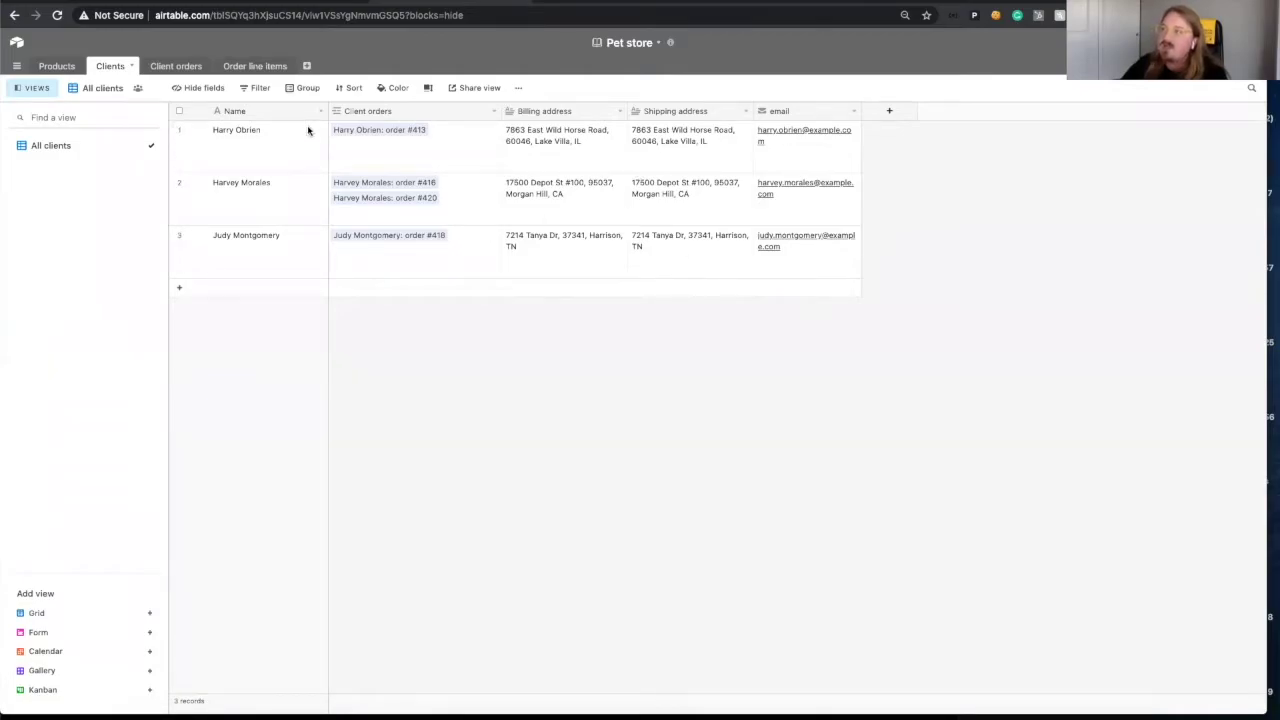
{"action": "left_click", "coordinate": [164, 67]}
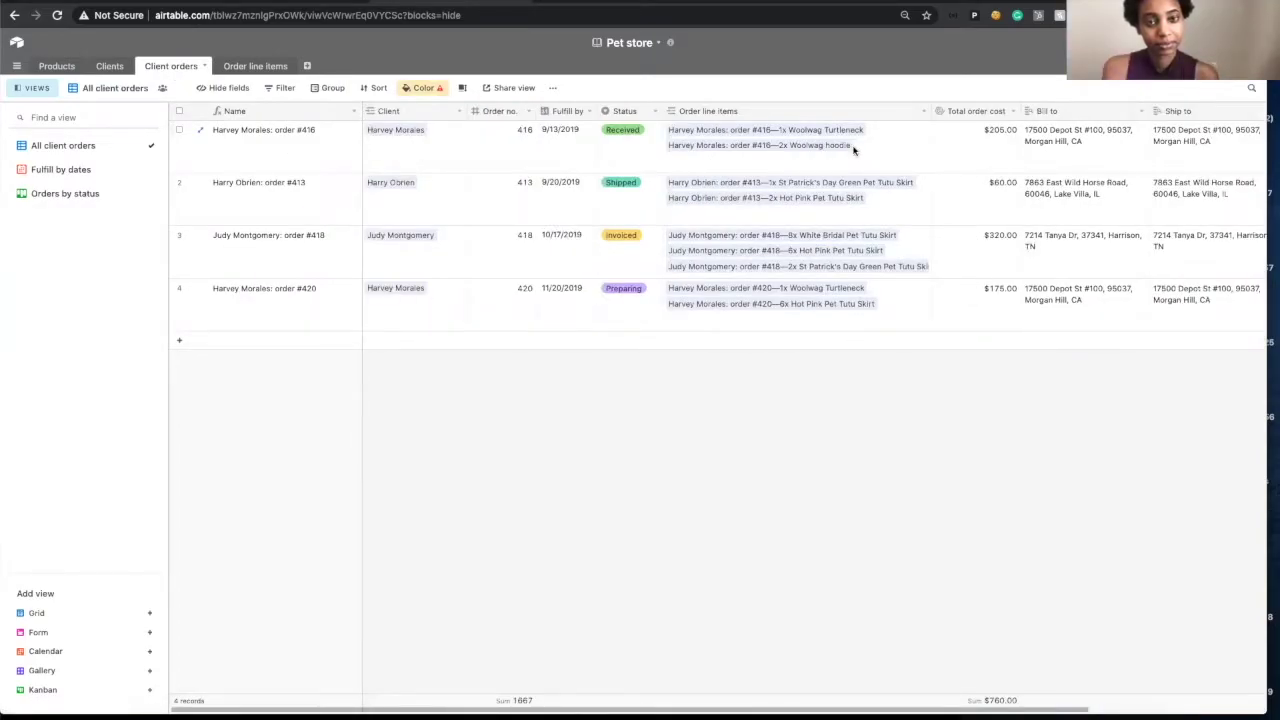
{"action": "scroll", "coordinate": [871, 152], "scroll_direction": "right", "scroll_amount": 2}
{"action": "scroll", "coordinate": [871, 152], "scroll_direction": "right", "scroll_amount": 1}
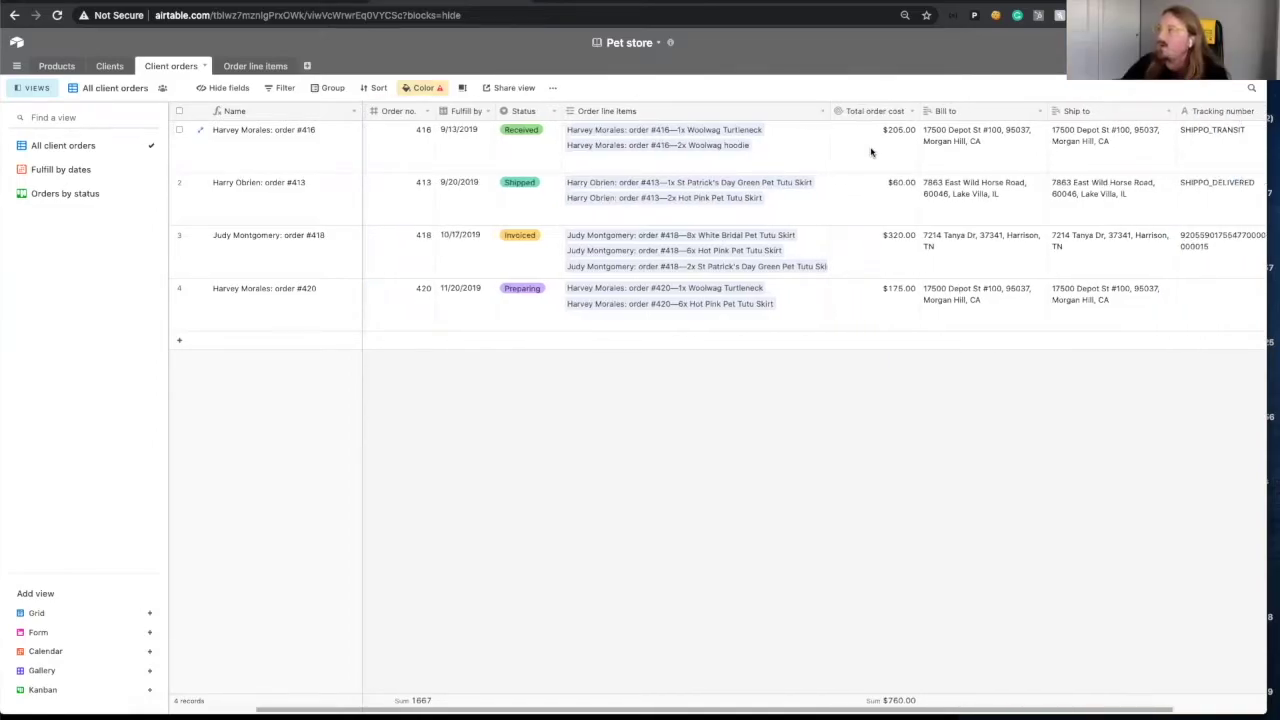
{"action": "left_click", "coordinate": [237, 67]}
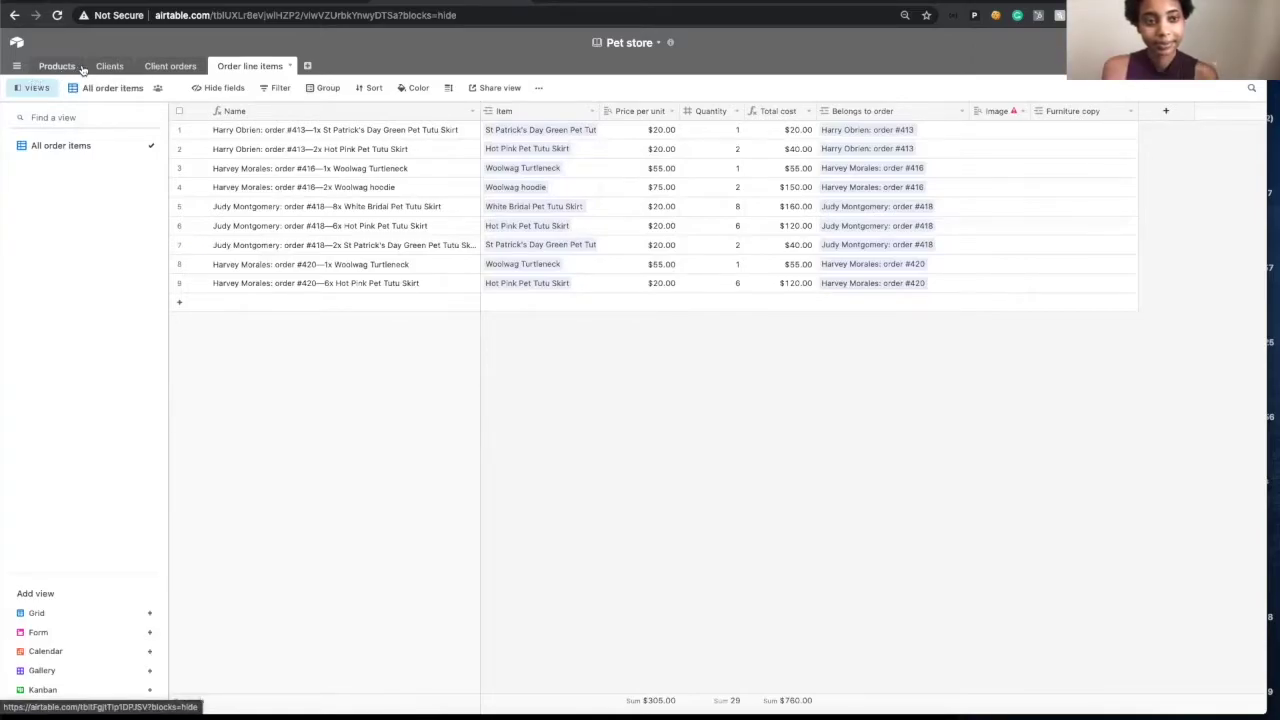
- Open the Shipping block beside the Client orders table, with the Tracking number column in view
{"action": "left_click", "coordinate": [153, 68]}
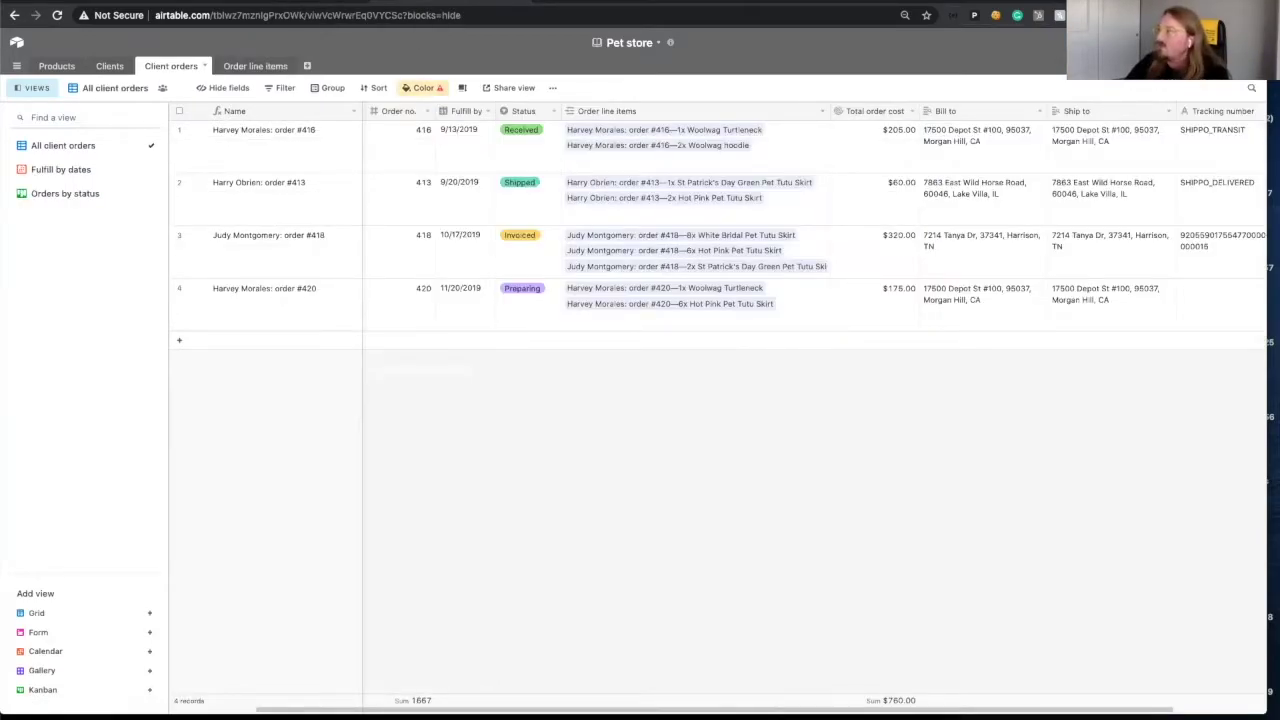
{"action": "left_click", "coordinate": [1245, 66]}
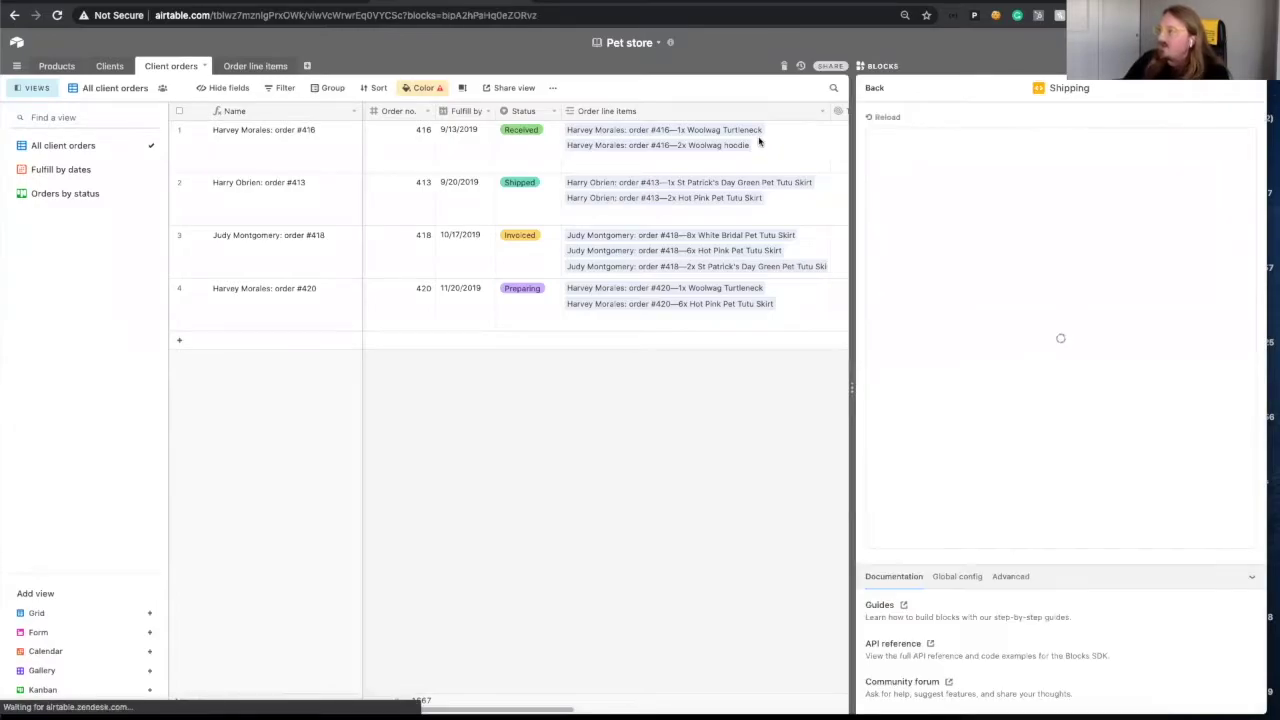
{"action": "scroll", "coordinate": [759, 141], "scroll_direction": "right", "scroll_amount": 5}
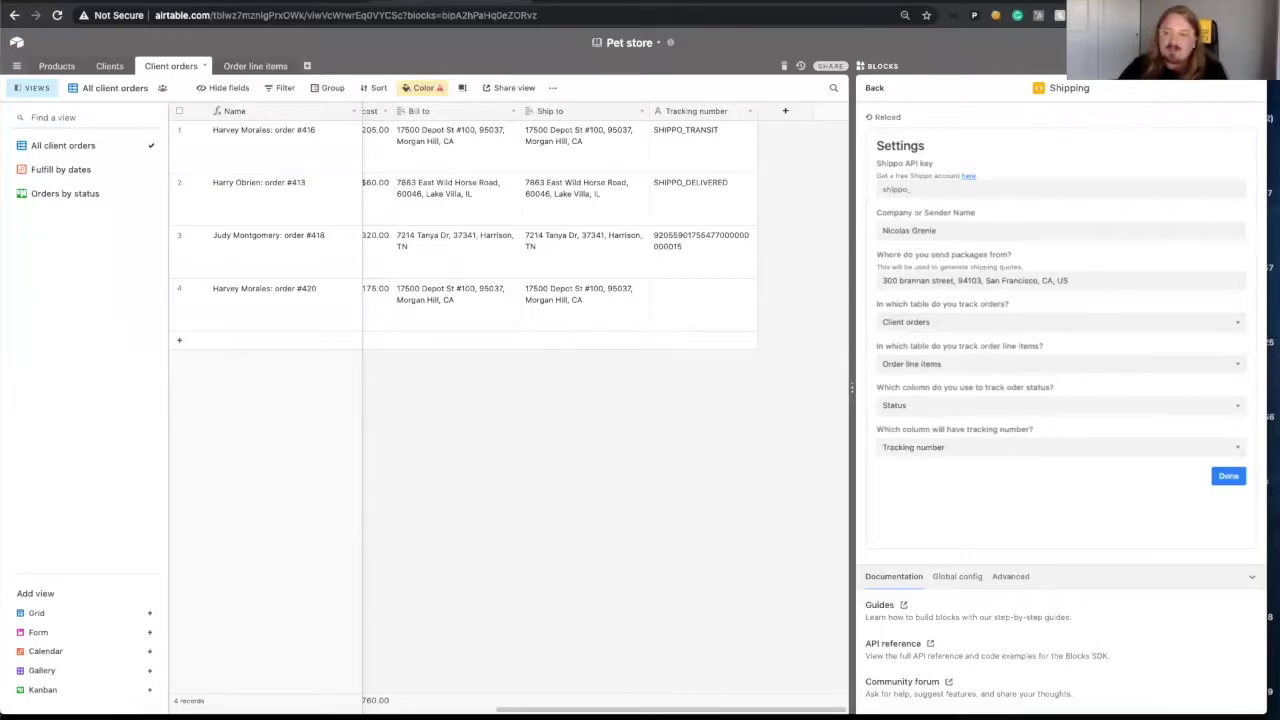
- Paste the Shippo API key into the Shipping block settings and check the sender name field
{"action": "left_click", "coordinate": [921, 195]}
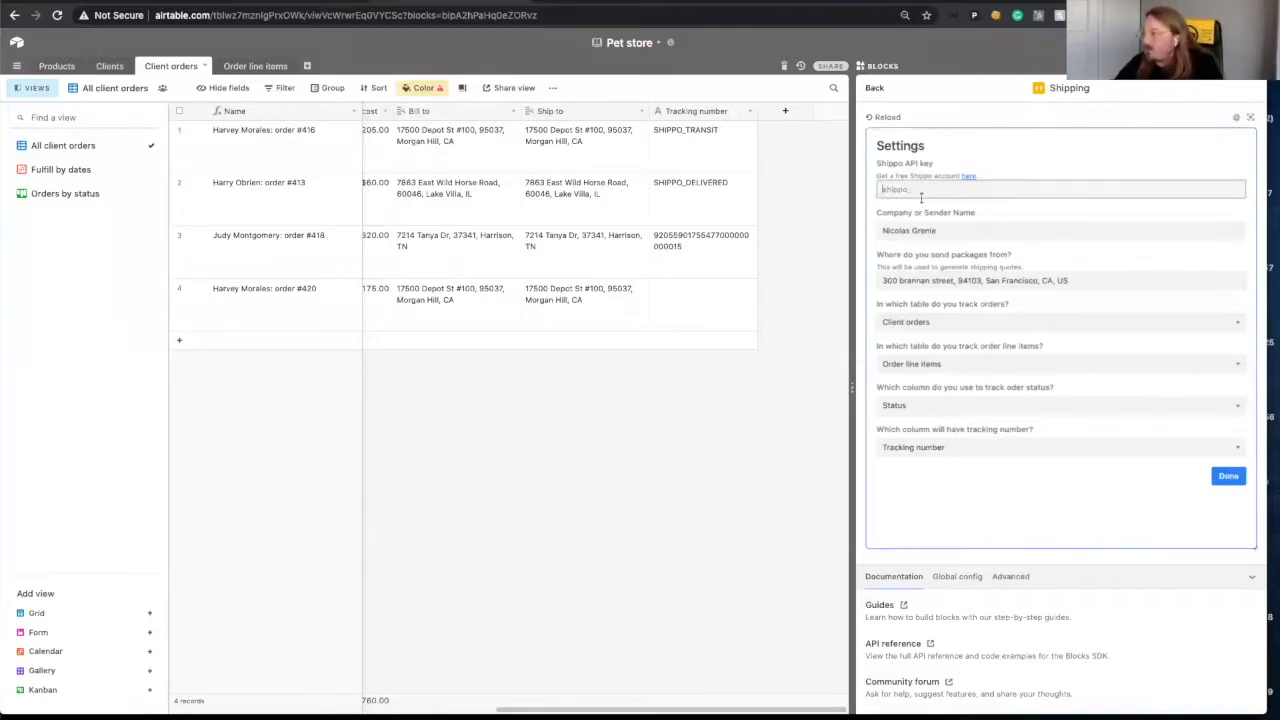
{"action": "key", "text": "ctrl+v"}
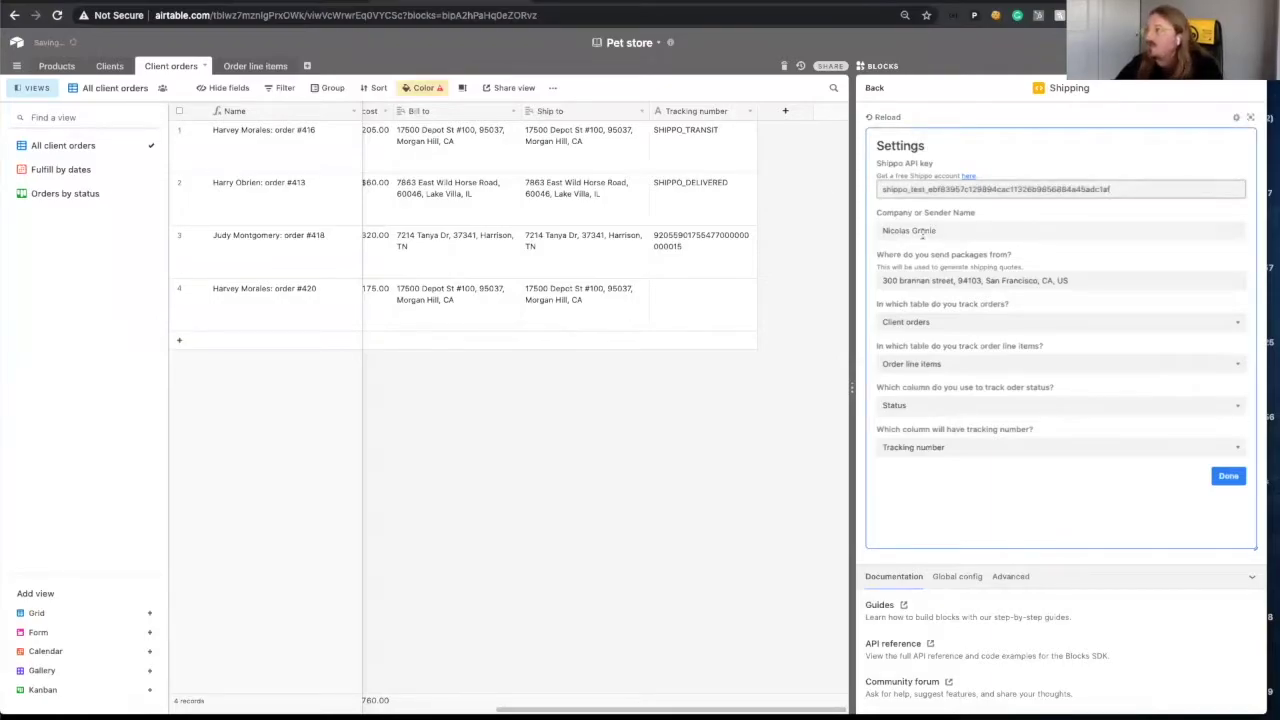
{"action": "left_click", "coordinate": [922, 230]}
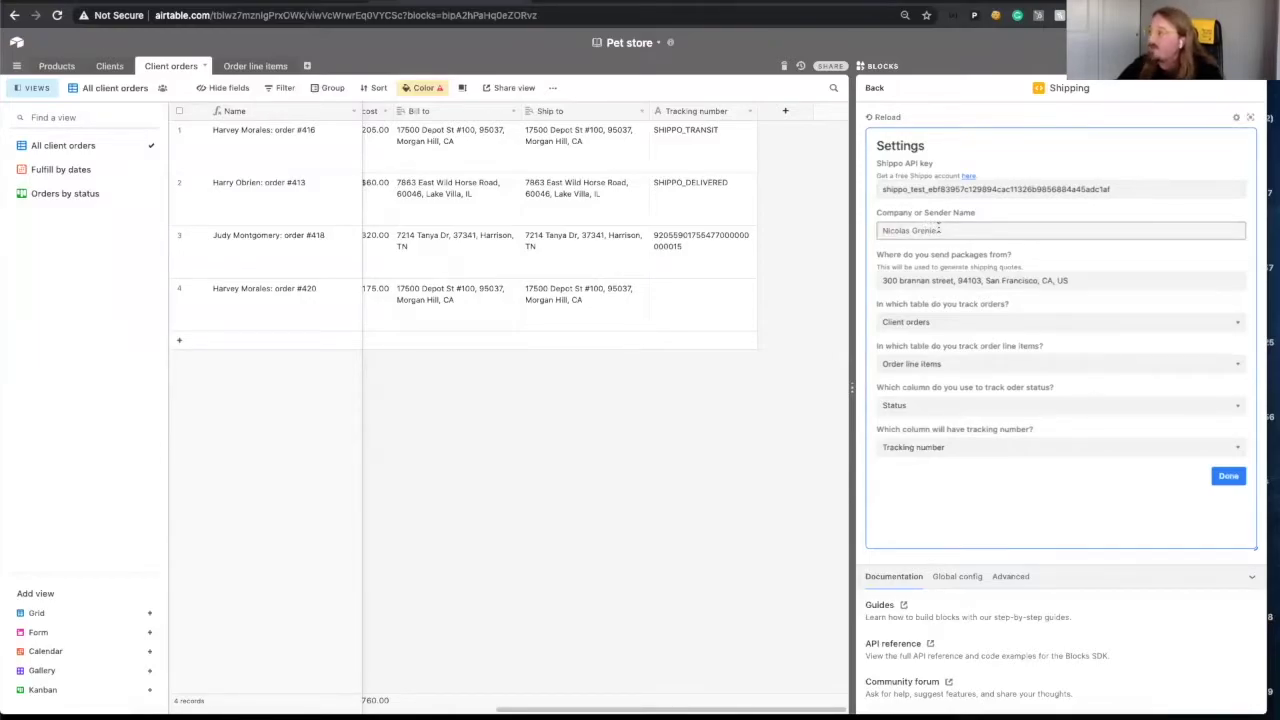
{"action": "left_click", "coordinate": [957, 232]}
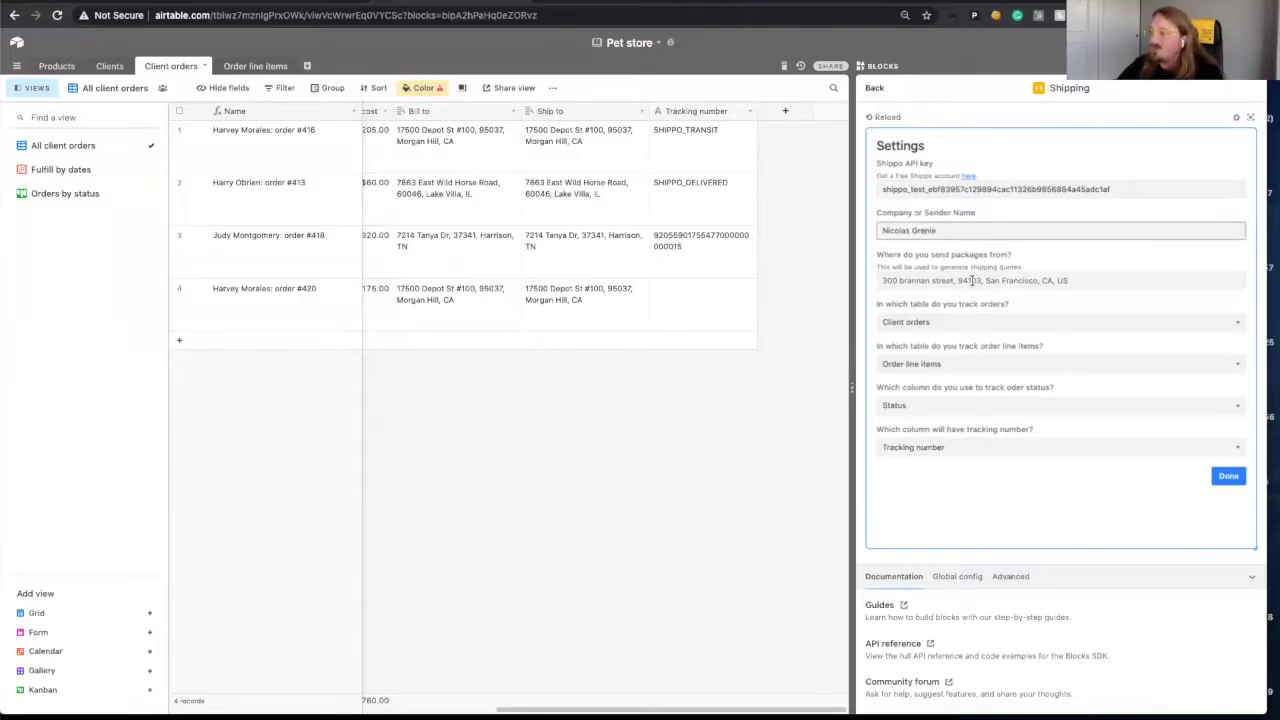
- Choose Client orders as the table for tracking orders and Order line items as the line items table
{"action": "left_click", "coordinate": [970, 322]}
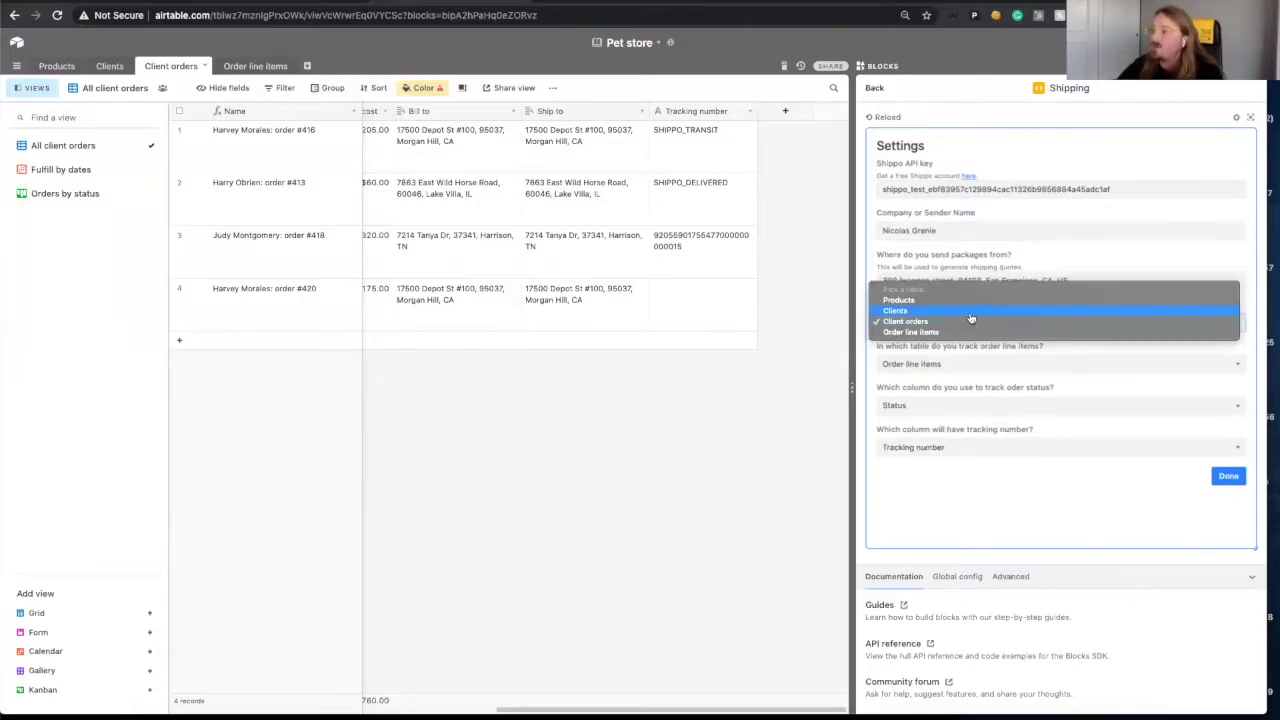
{"action": "left_click", "coordinate": [960, 324]}
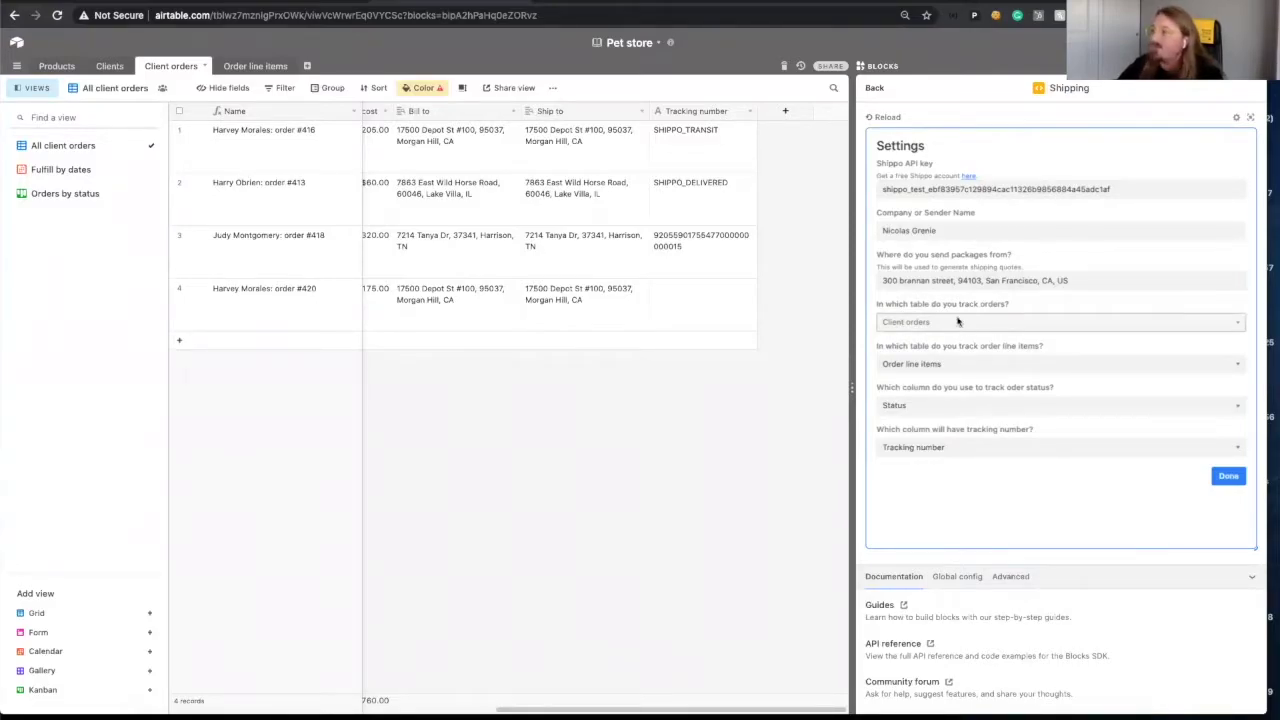
{"action": "left_click", "coordinate": [969, 368]}
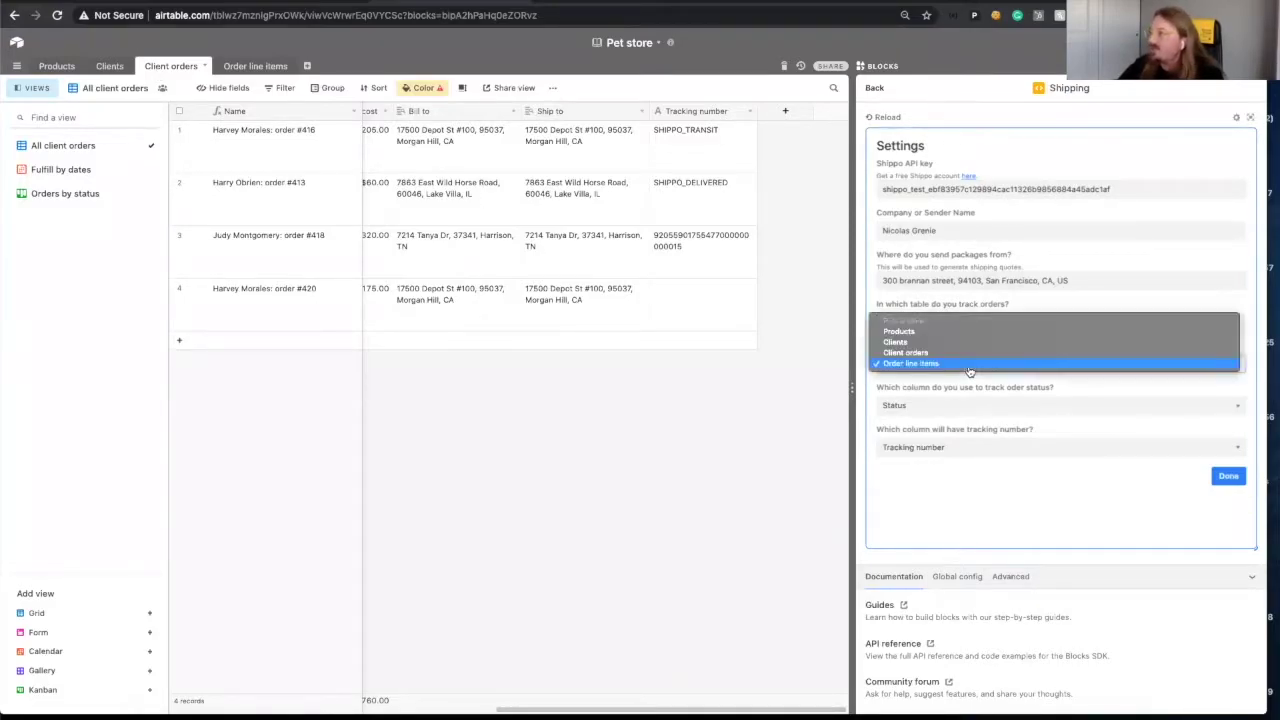
{"action": "left_click", "coordinate": [969, 366]}
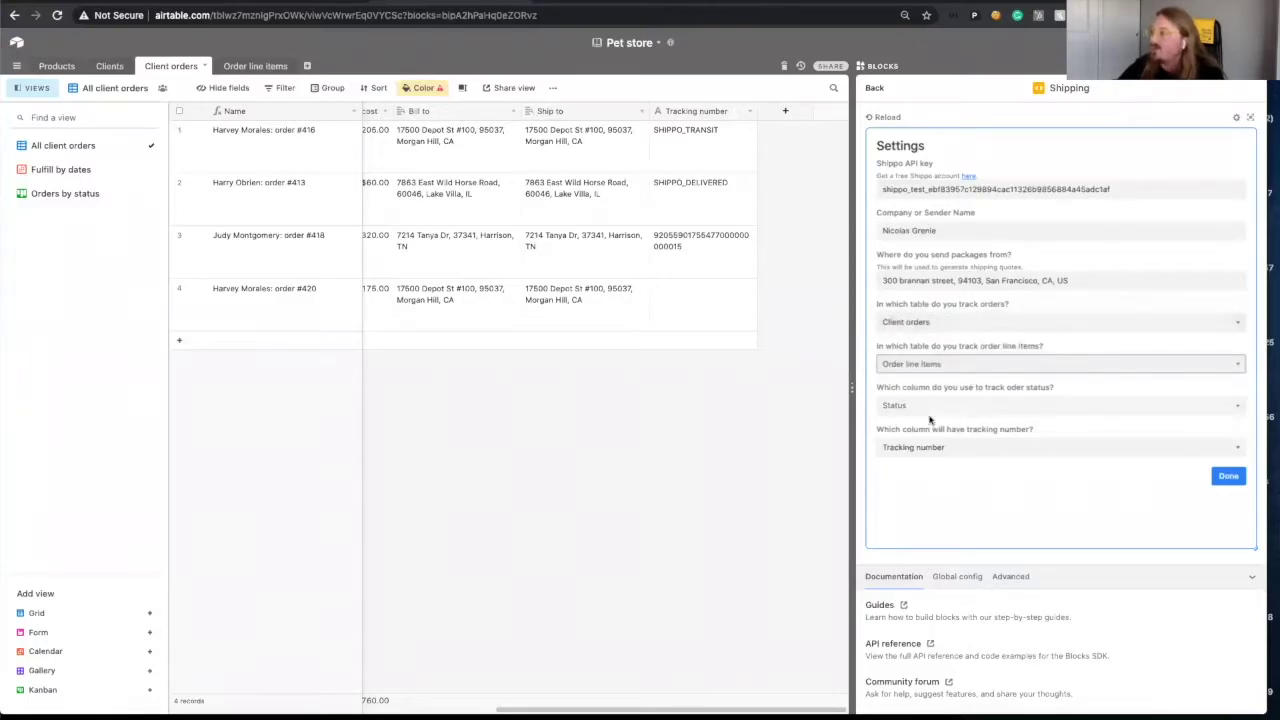
- Choose Status as the order status column and Tracking number as the tracking column, and close the Shipping block settings
{"action": "left_click", "coordinate": [924, 412]}
{"action": "left_click", "coordinate": [899, 405]}
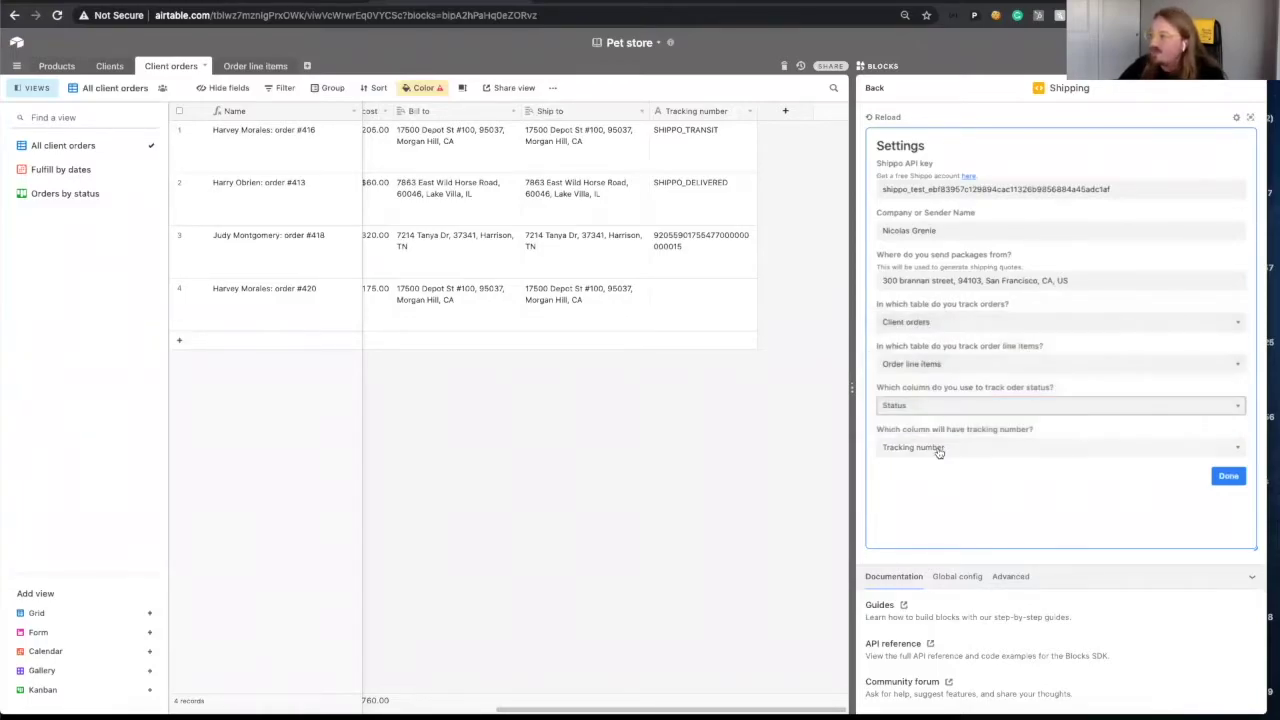
{"action": "left_click", "coordinate": [938, 450]}
{"action": "left_click", "coordinate": [937, 449]}
{"action": "left_click", "coordinate": [1220, 478]}
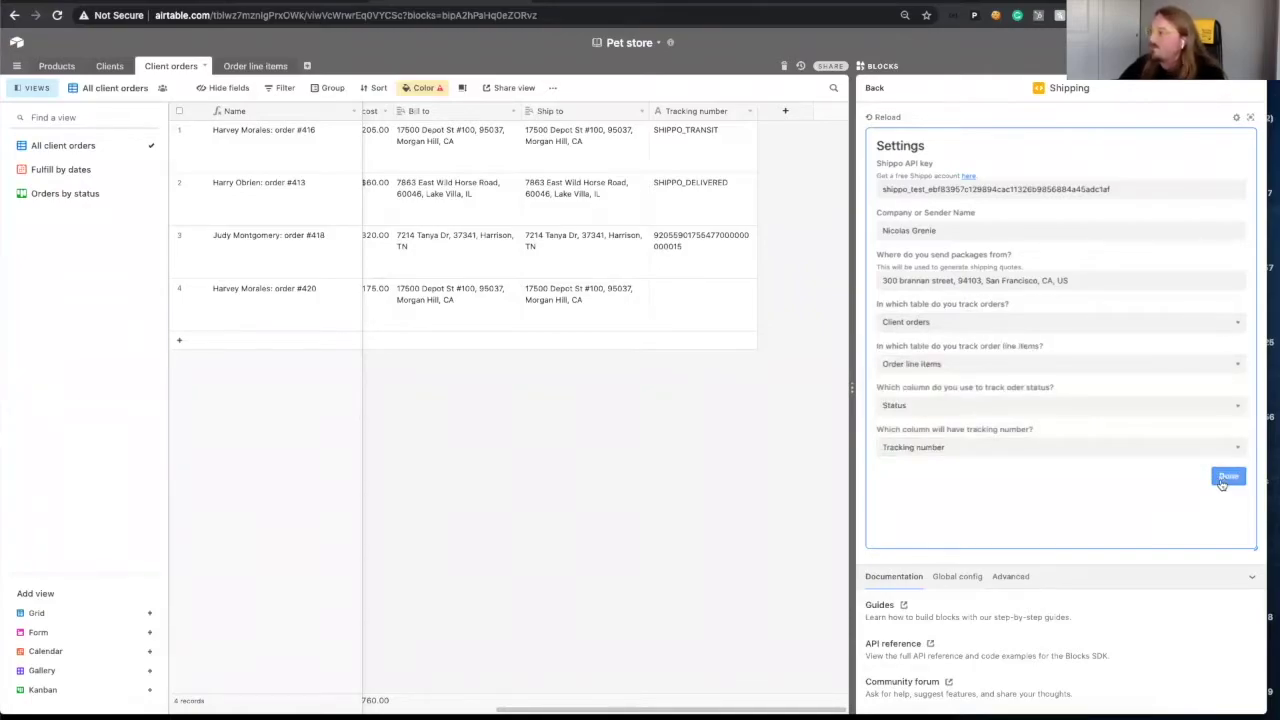
{"action": "left_click", "coordinate": [1236, 118]}
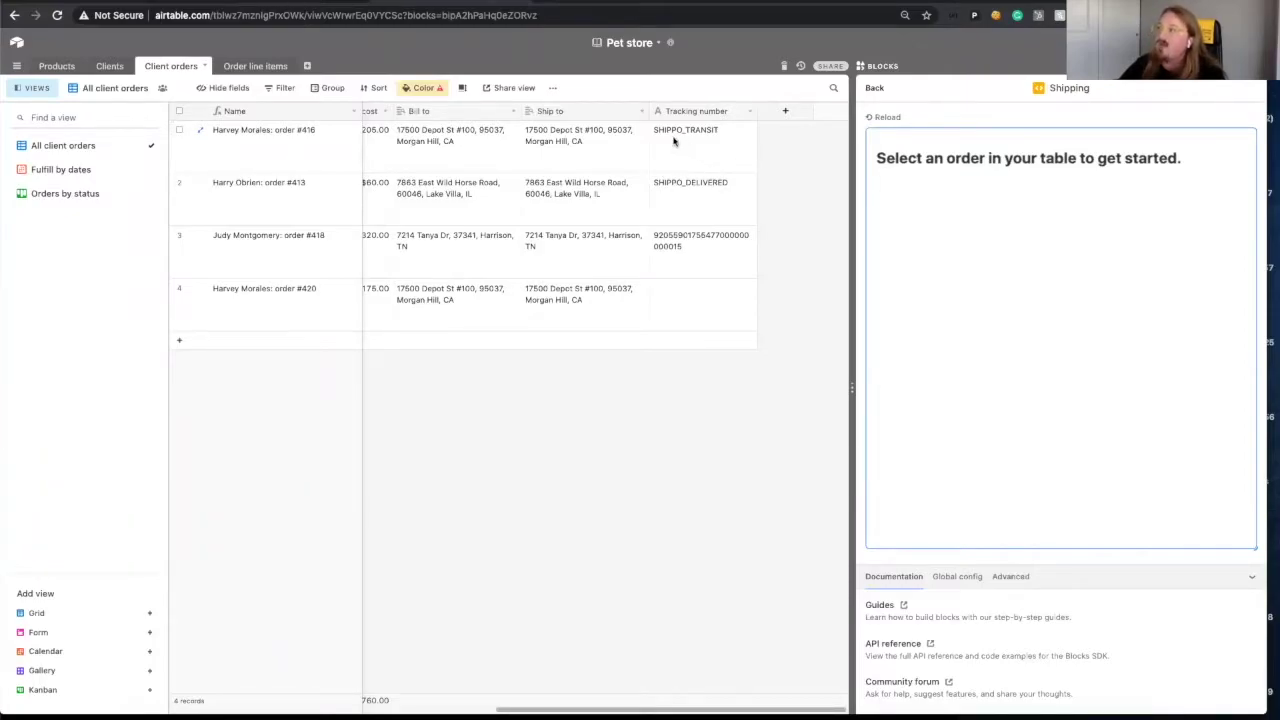
- Examine the shipment tracking history of the first and second client orders in the Shipping block
{"action": "left_click", "coordinate": [705, 147]}
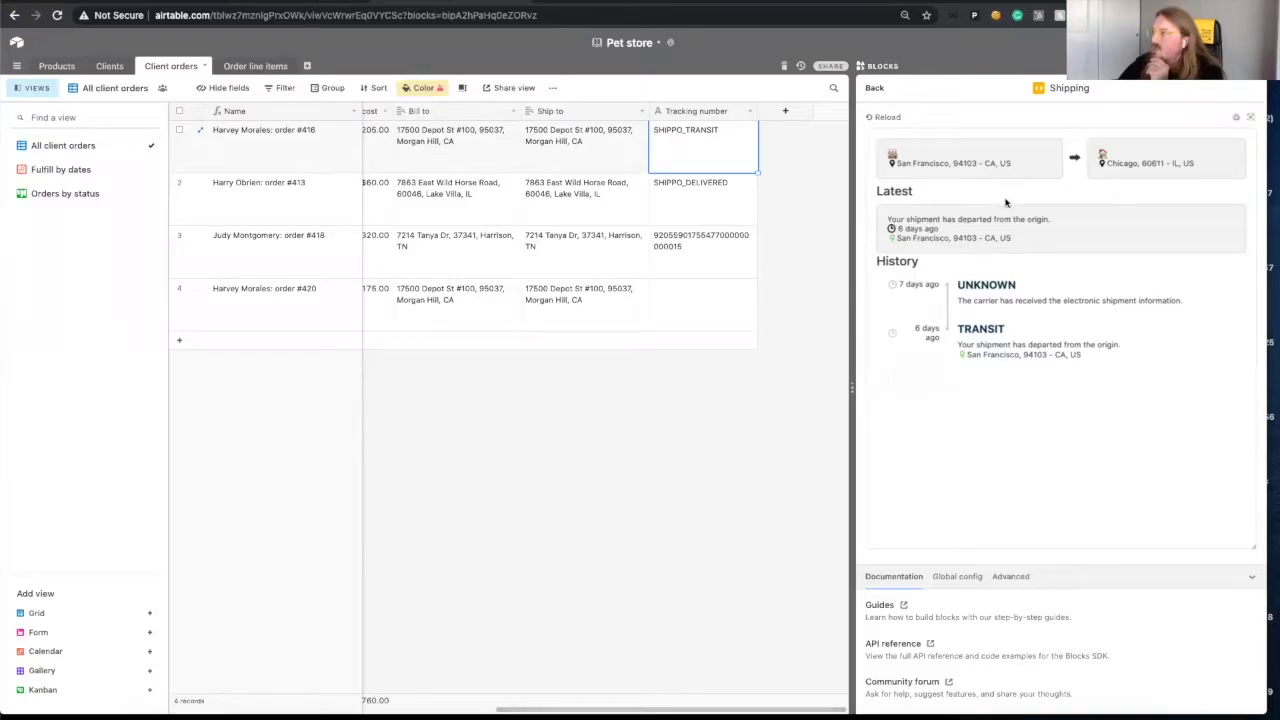
{"action": "scroll", "coordinate": [796, 180], "scroll_direction": "left", "scroll_amount": 3}
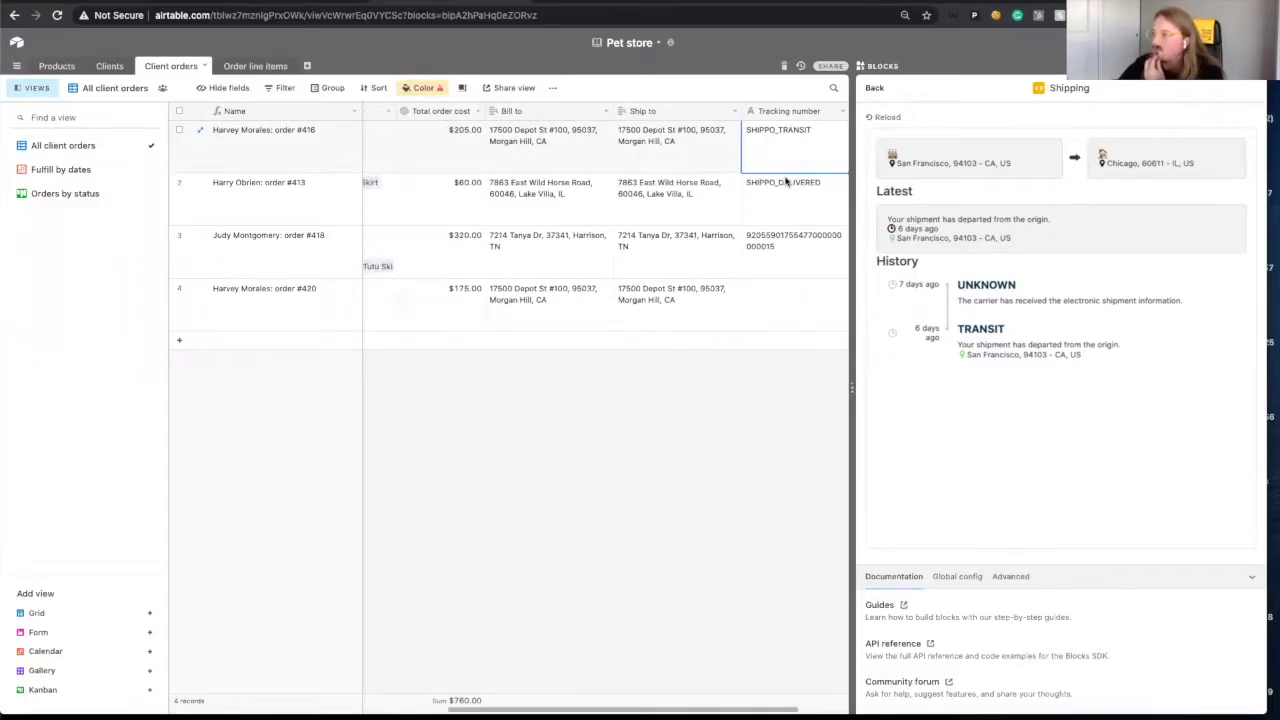
{"action": "scroll", "coordinate": [786, 180], "scroll_direction": "right", "scroll_amount": 2}
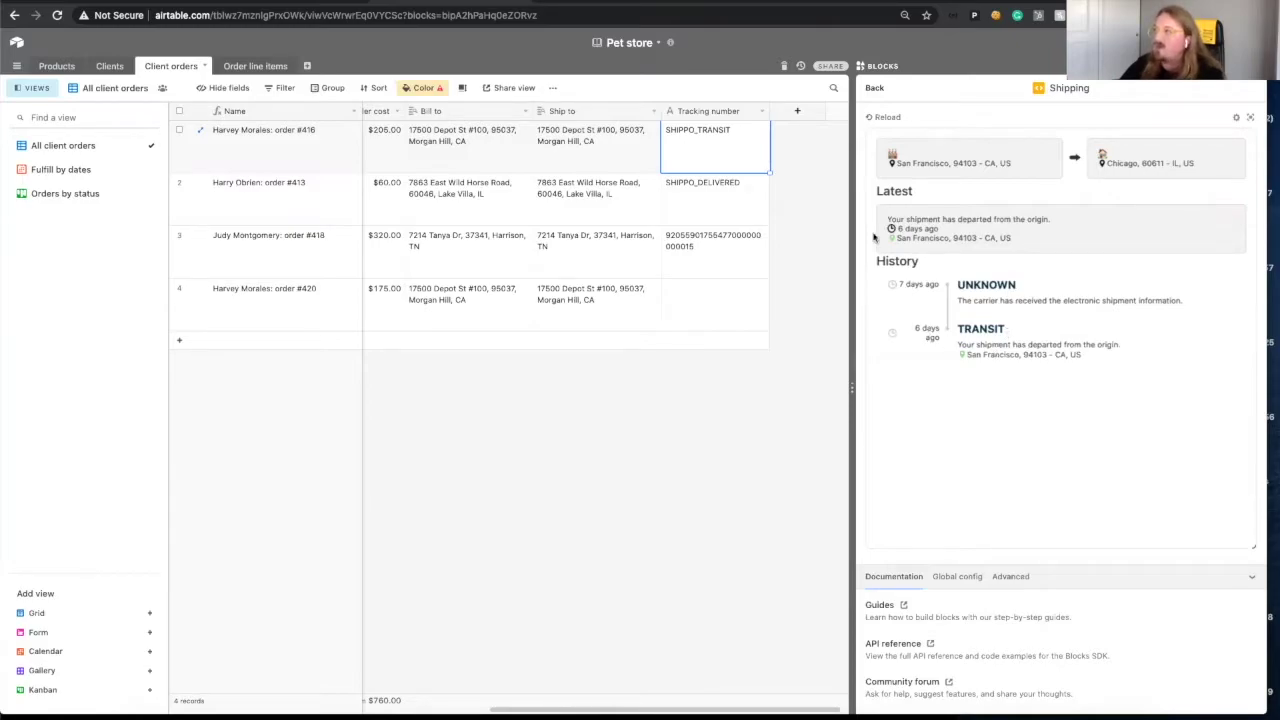
{"action": "left_click", "coordinate": [715, 190]}
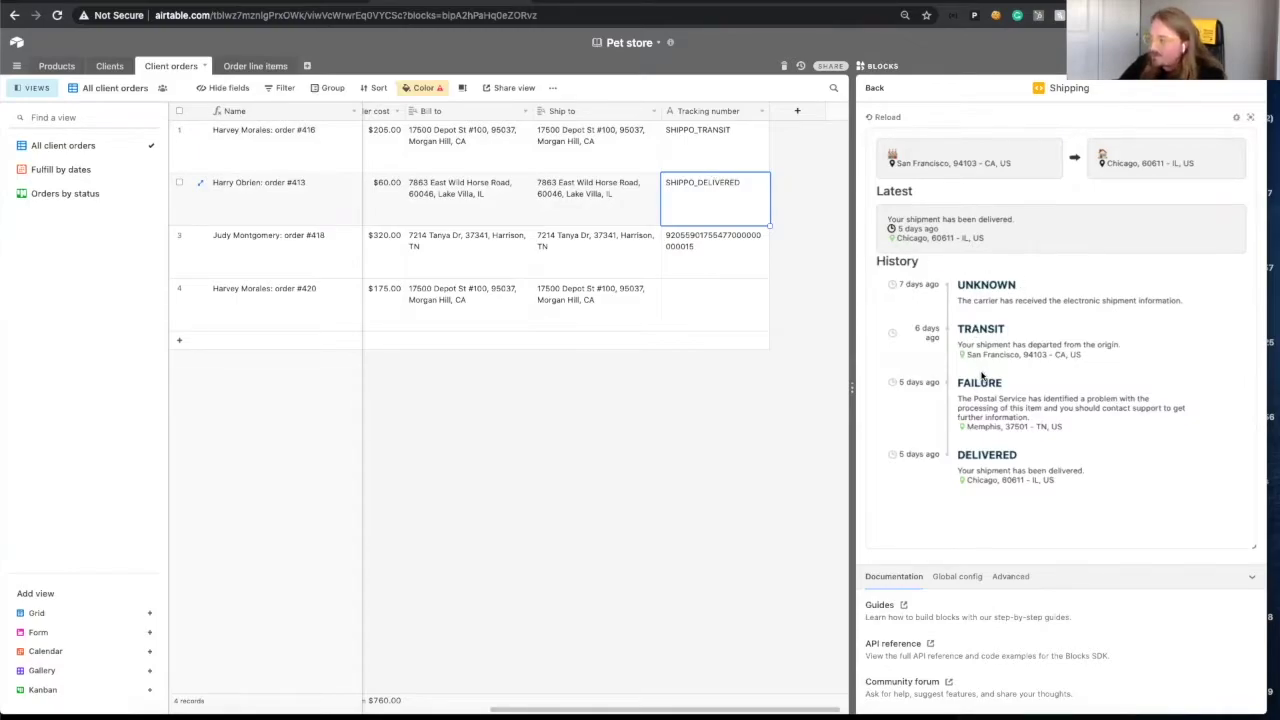
- Start a new shipment for the fourth client order and choose Client as its client name field
{"action": "left_click", "coordinate": [688, 297]}
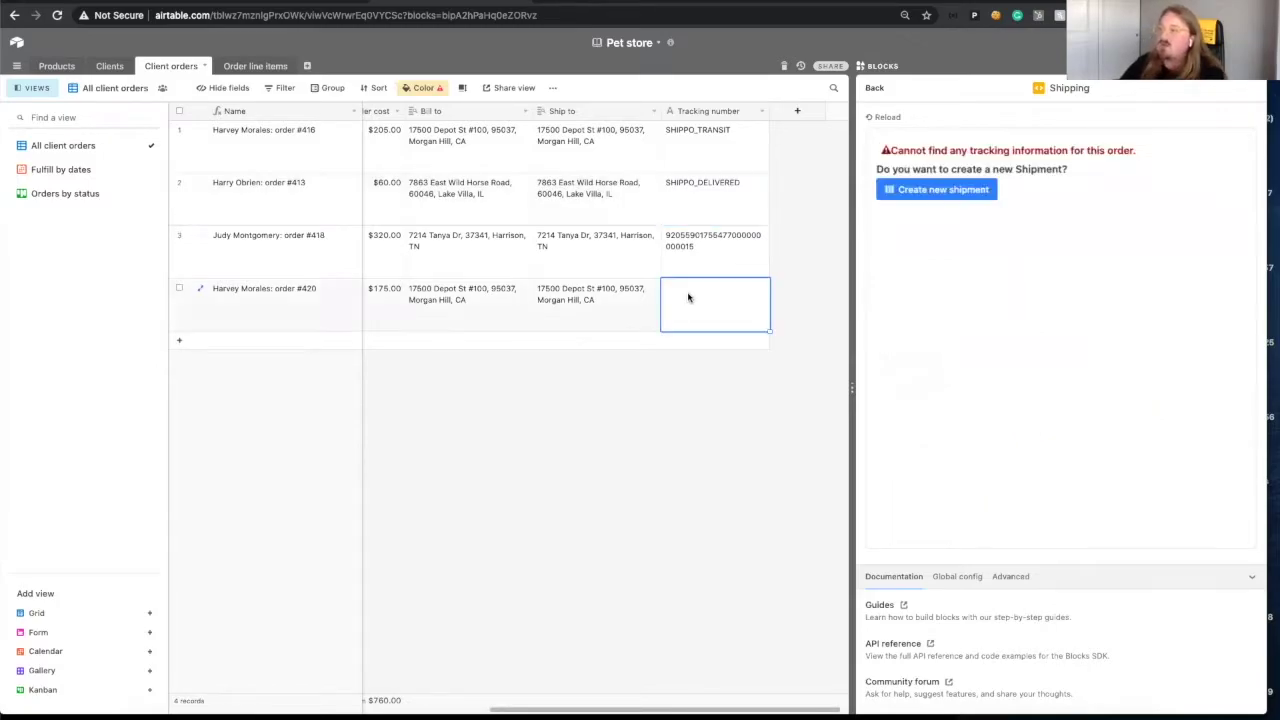
{"action": "left_click", "coordinate": [945, 196]}
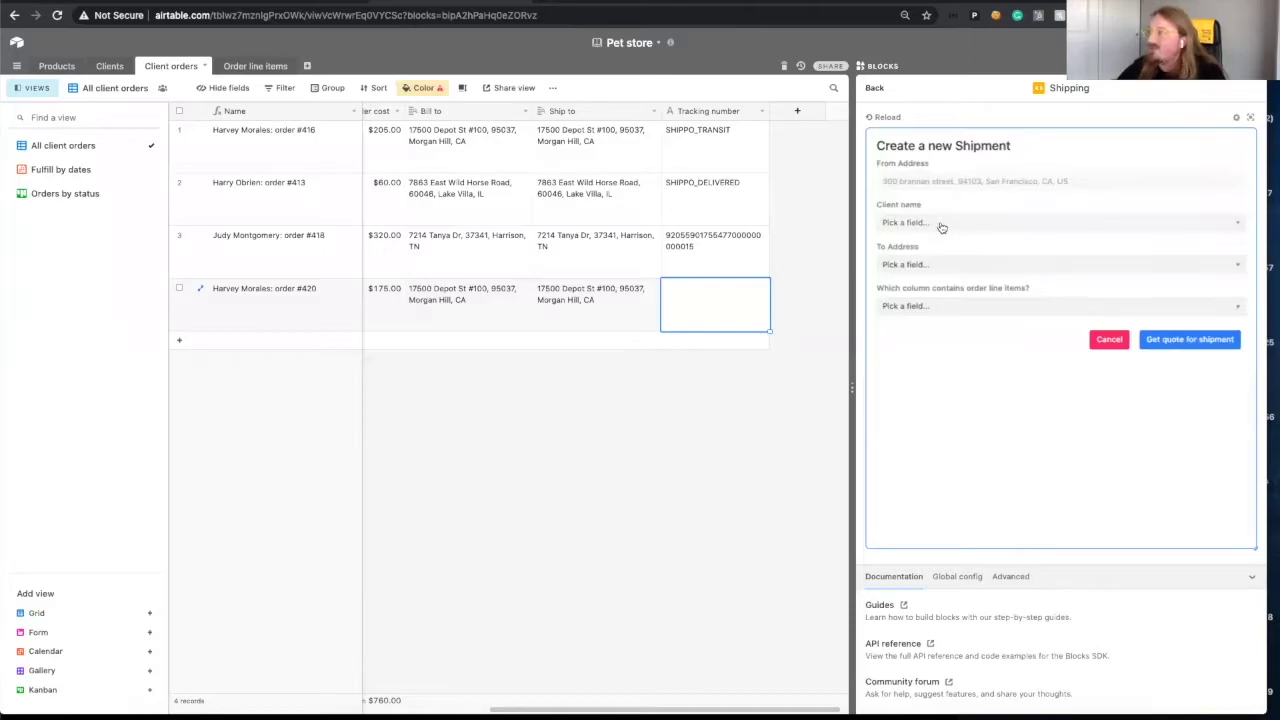
{"action": "left_click", "coordinate": [940, 226]}
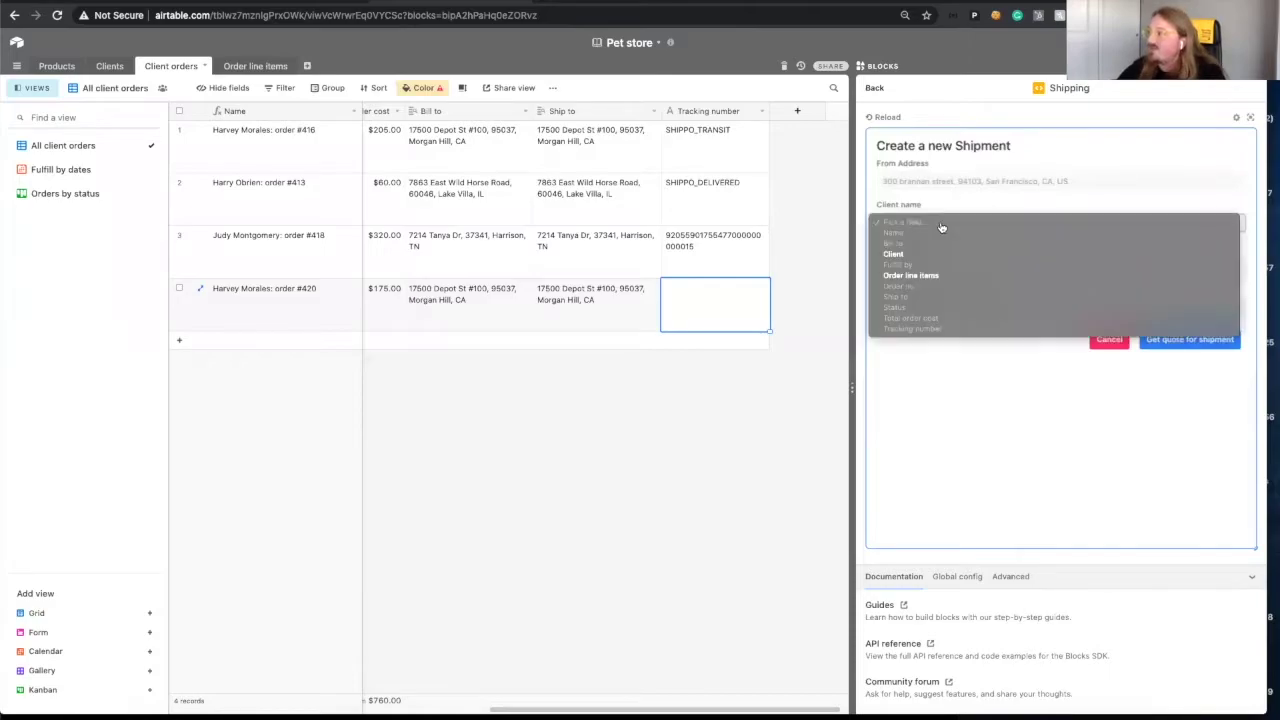
{"action": "left_click", "coordinate": [892, 256]}
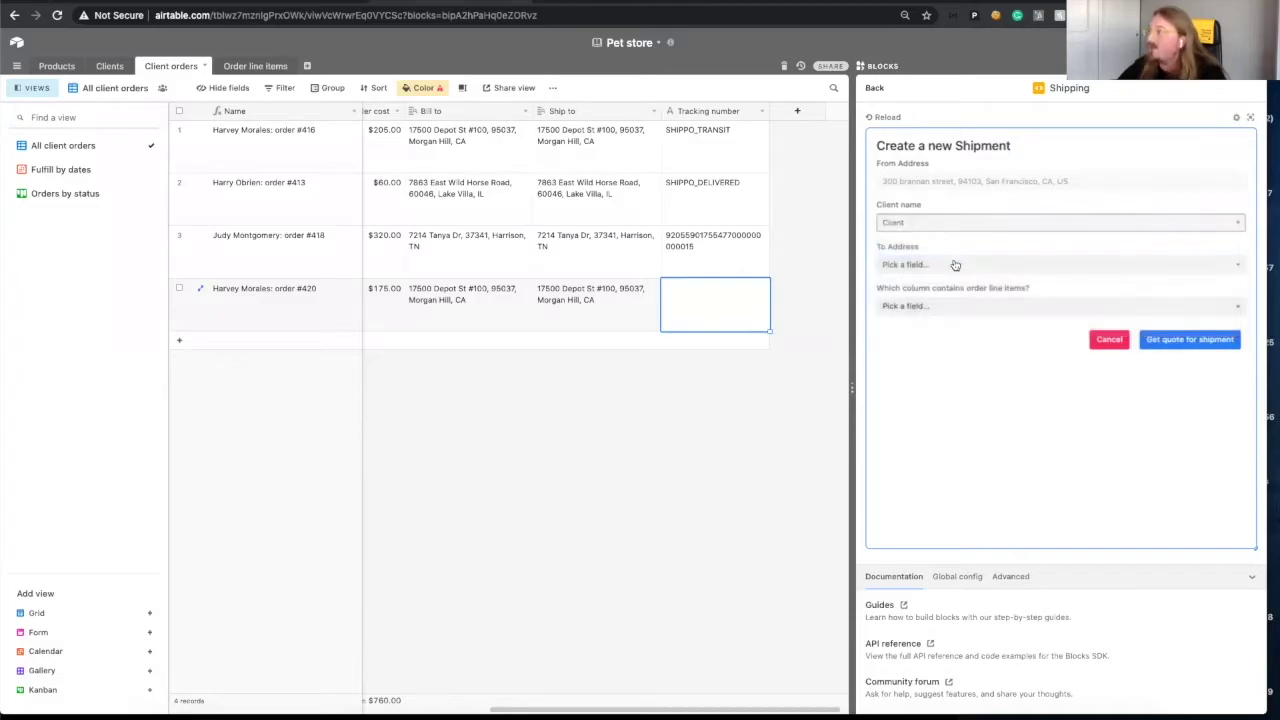
- Choose Ship to as the shipment's destination address field and check the matching column in the Client orders table
{"action": "scroll", "coordinate": [578, 272], "scroll_direction": "left", "scroll_amount": 5}
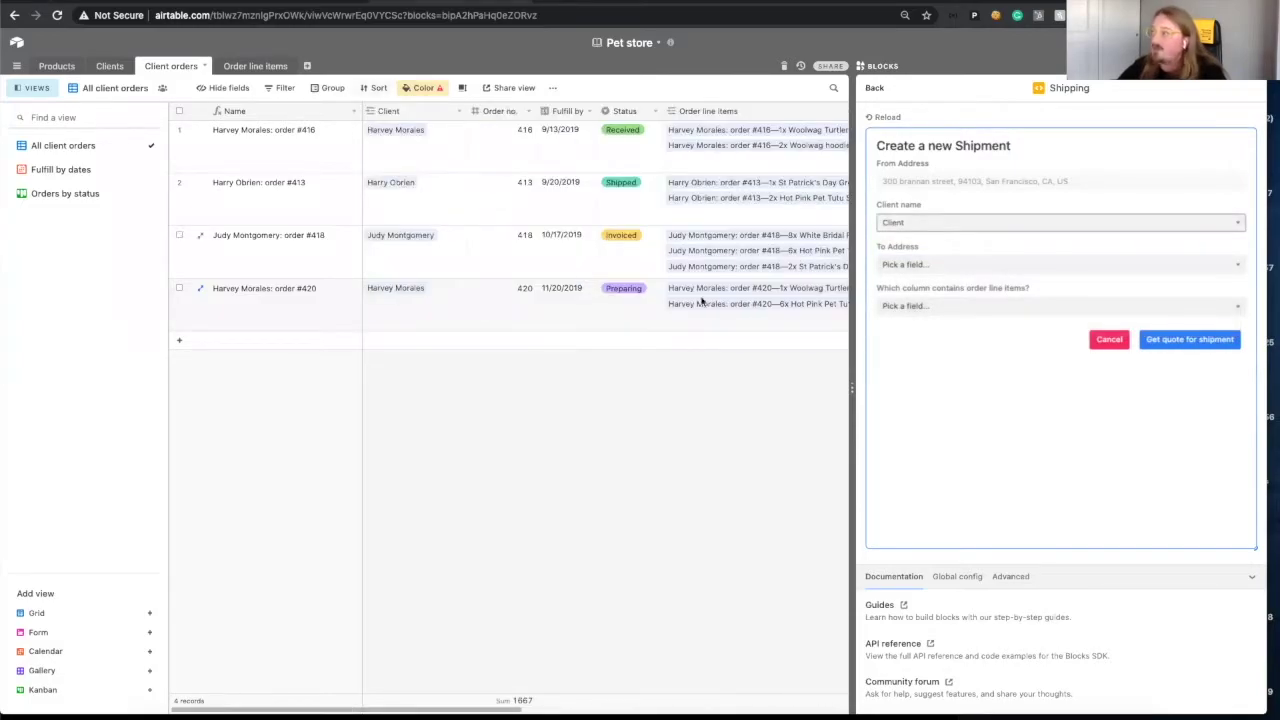
{"action": "left_click", "coordinate": [1005, 265]}
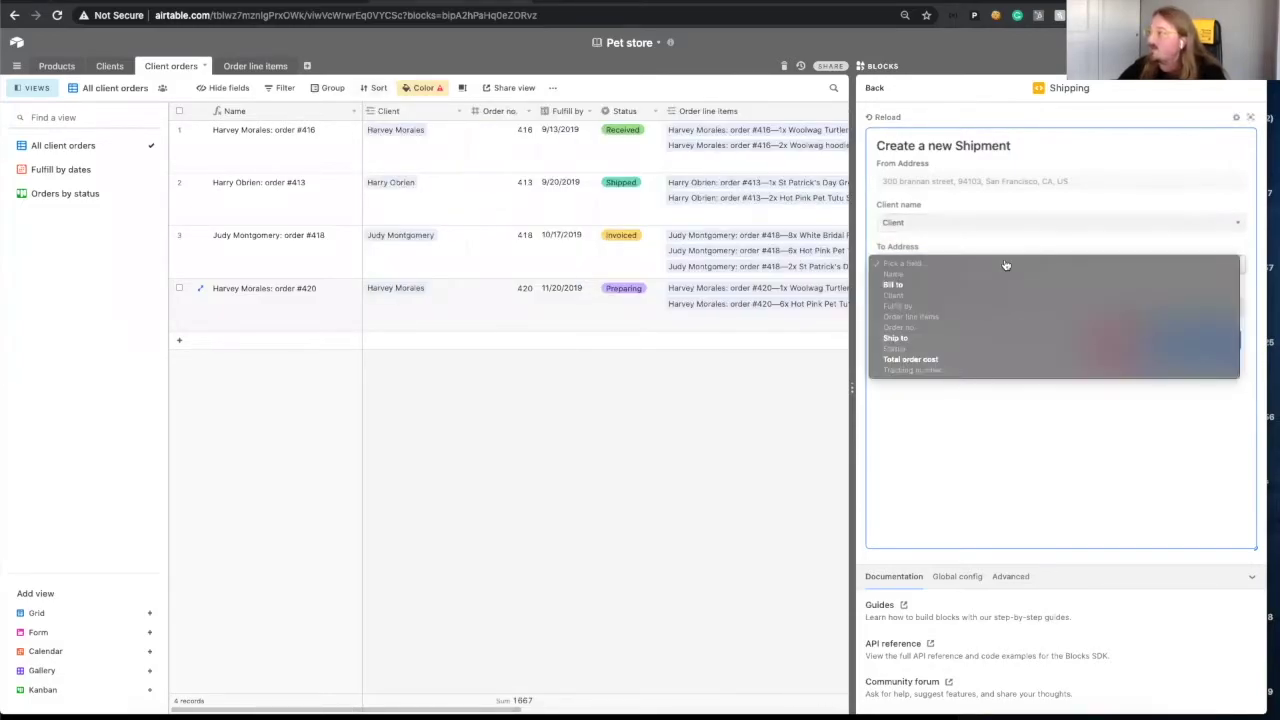
{"action": "left_click", "coordinate": [960, 338]}
{"action": "scroll", "coordinate": [786, 300], "scroll_direction": "right", "scroll_amount": 1}
{"action": "scroll", "coordinate": [760, 290], "scroll_direction": "right", "scroll_amount": 5}
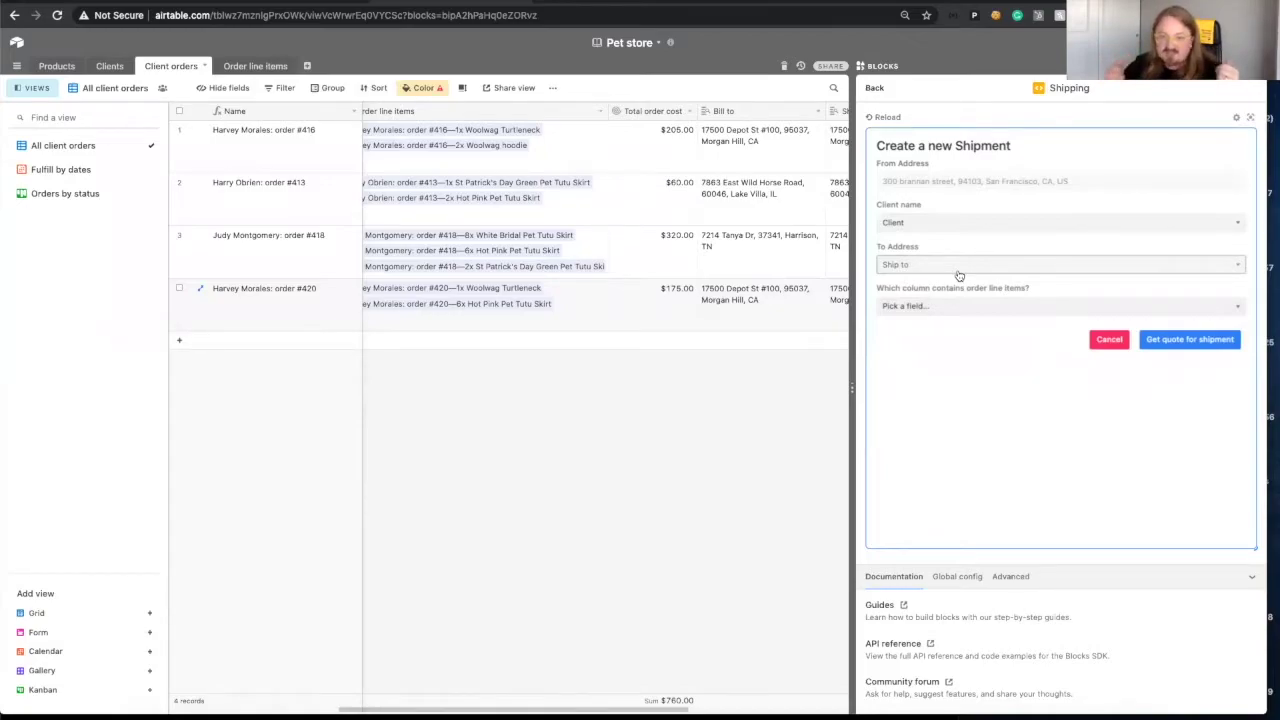
{"action": "scroll", "coordinate": [814, 300], "scroll_direction": "right", "scroll_amount": 5}
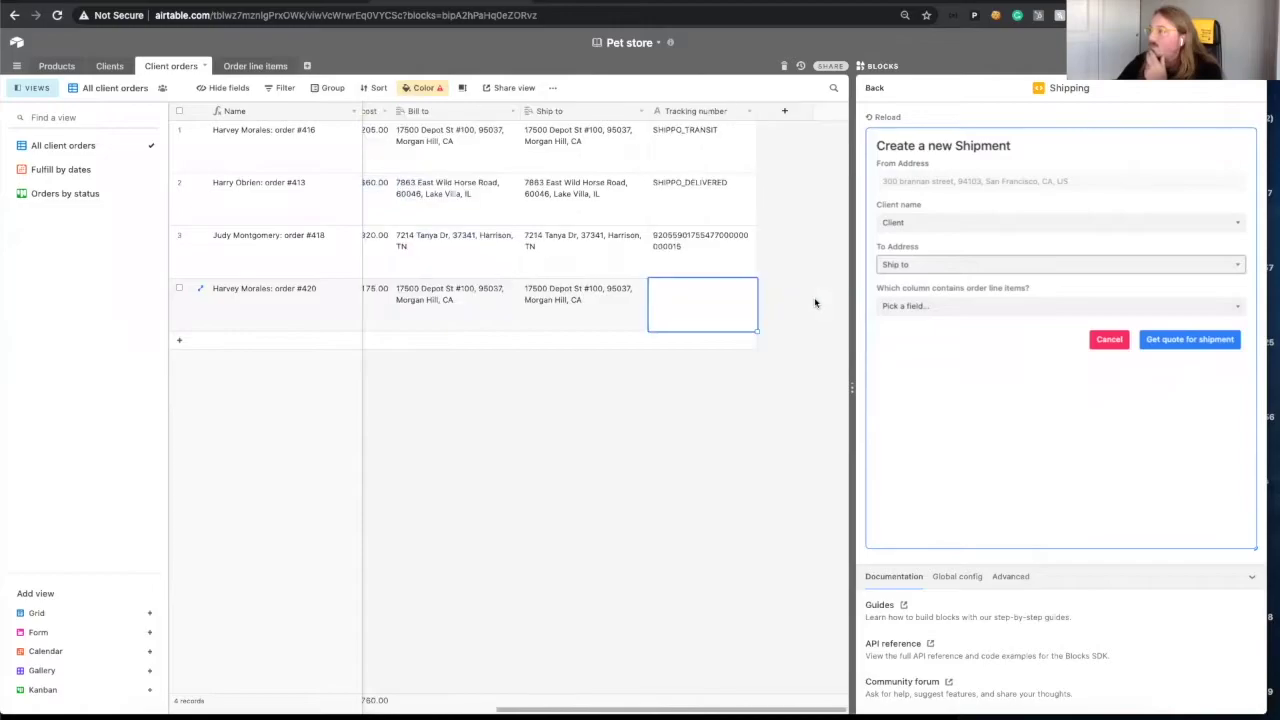
- Choose Order line items as the line items column and request a quote for the shipment
{"action": "left_click", "coordinate": [923, 311]}
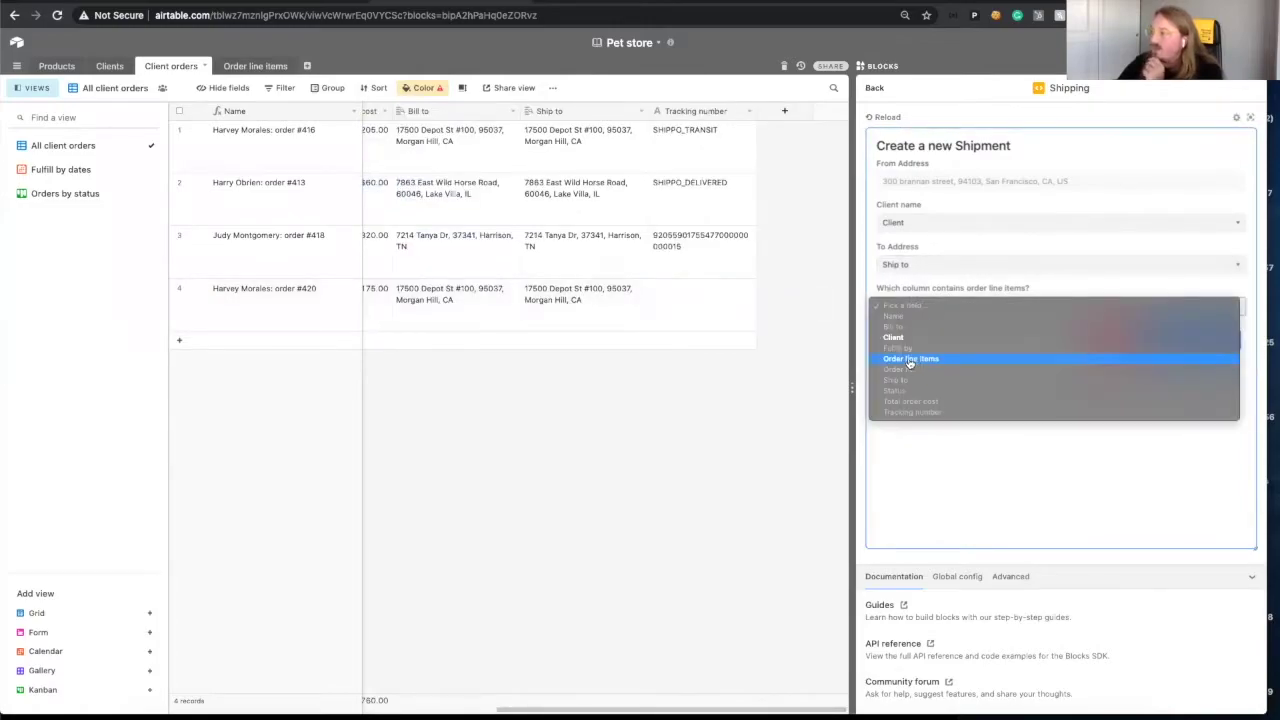
{"action": "left_click", "coordinate": [918, 360]}
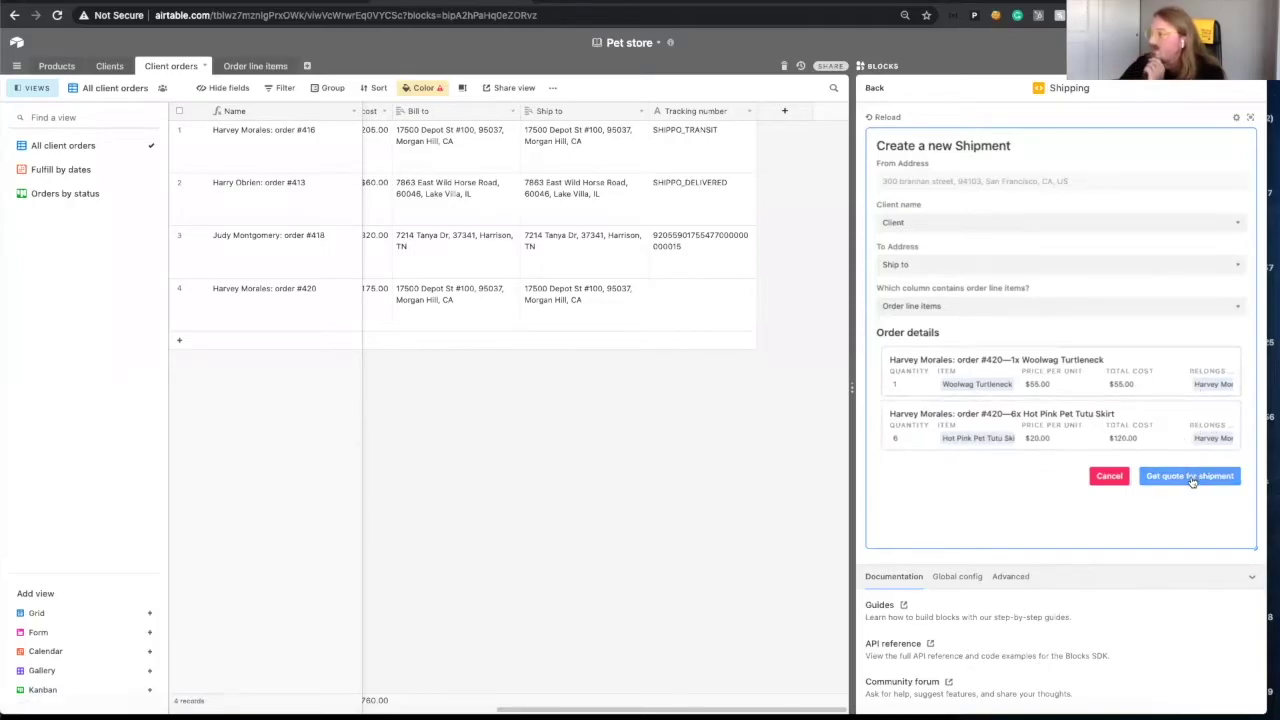
{"action": "left_click", "coordinate": [1192, 478]}
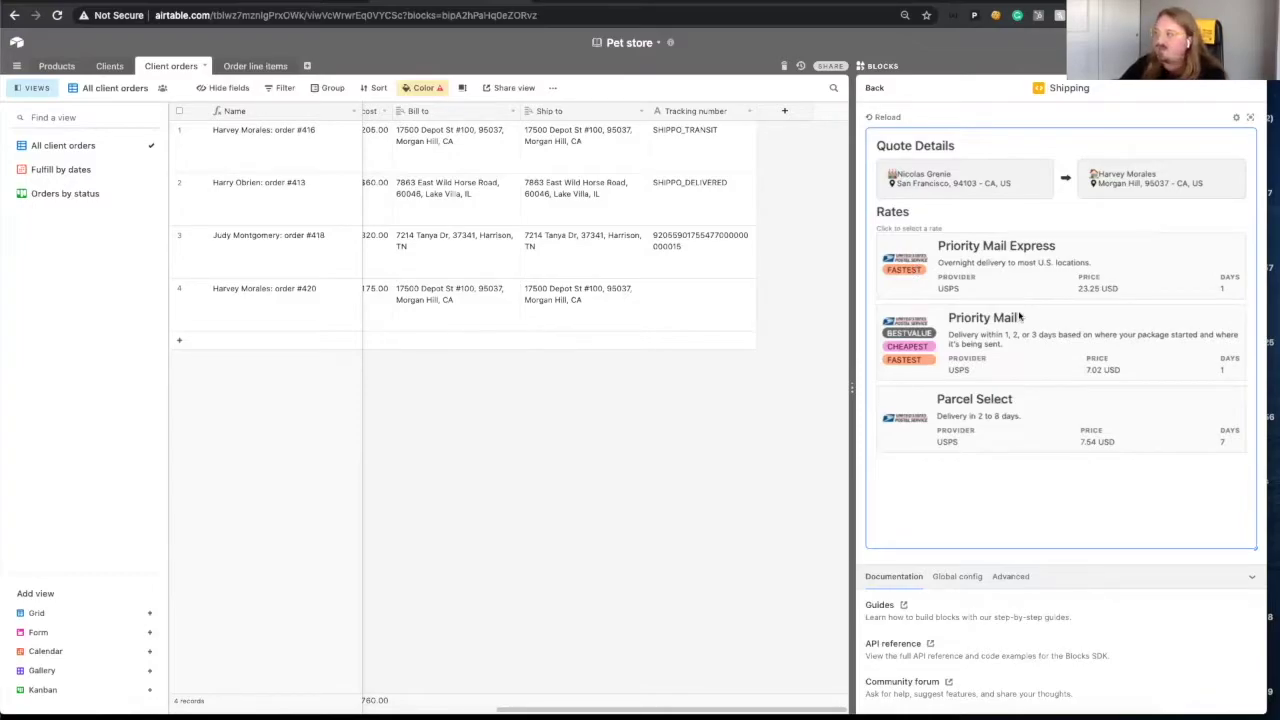
- Select the USPS Priority Mail Express rate, create the shipping label and check the fourth order's tracking number
{"action": "left_click", "coordinate": [985, 290]}
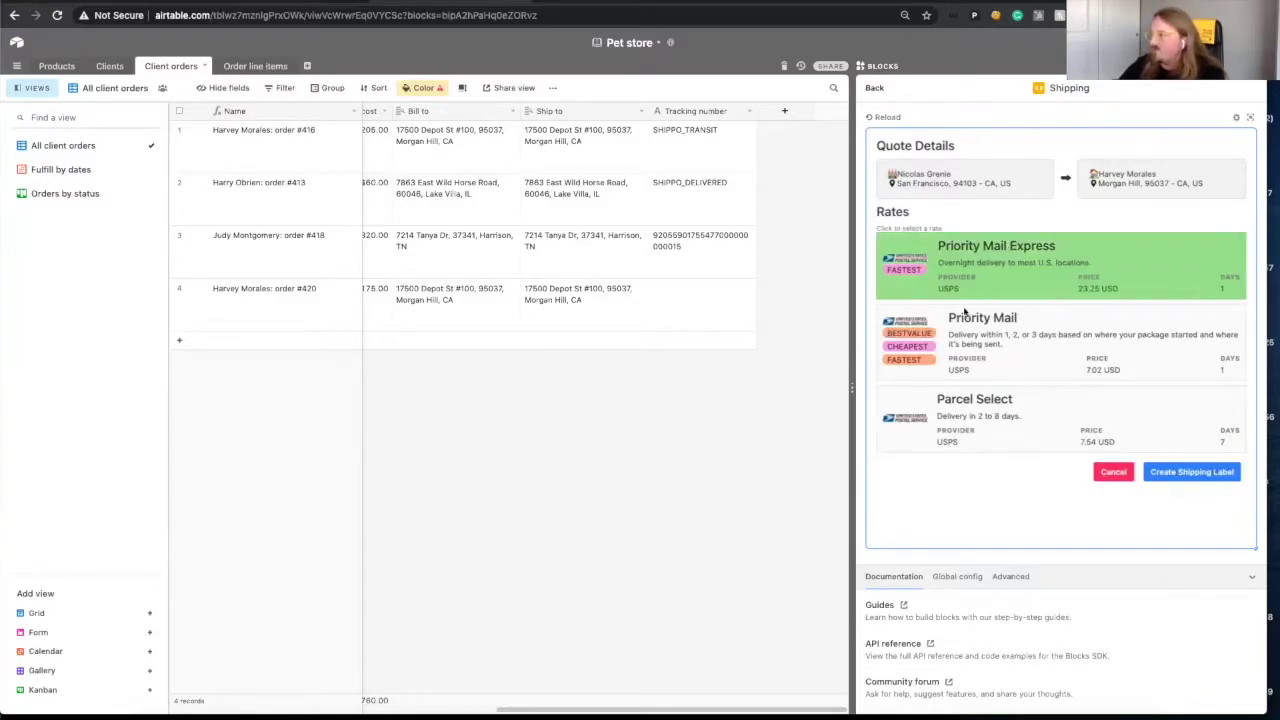
{"action": "left_click", "coordinate": [1213, 476]}
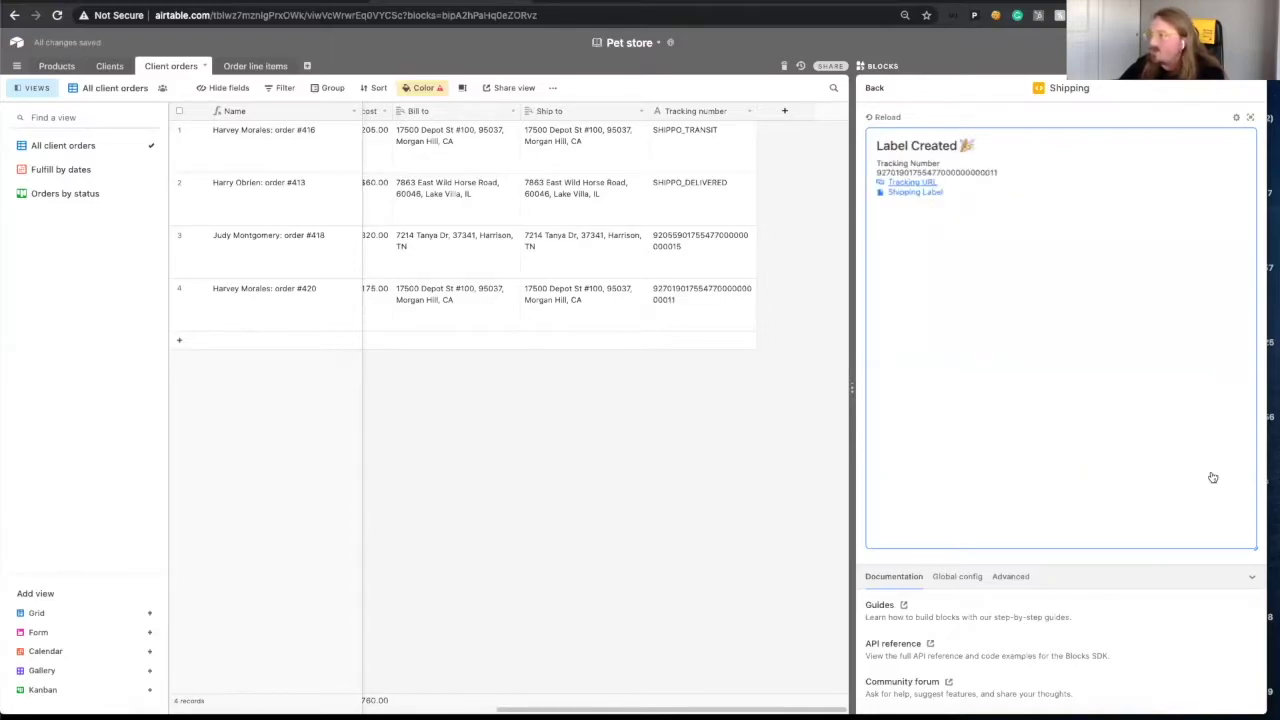
{"action": "left_click", "coordinate": [670, 305]}
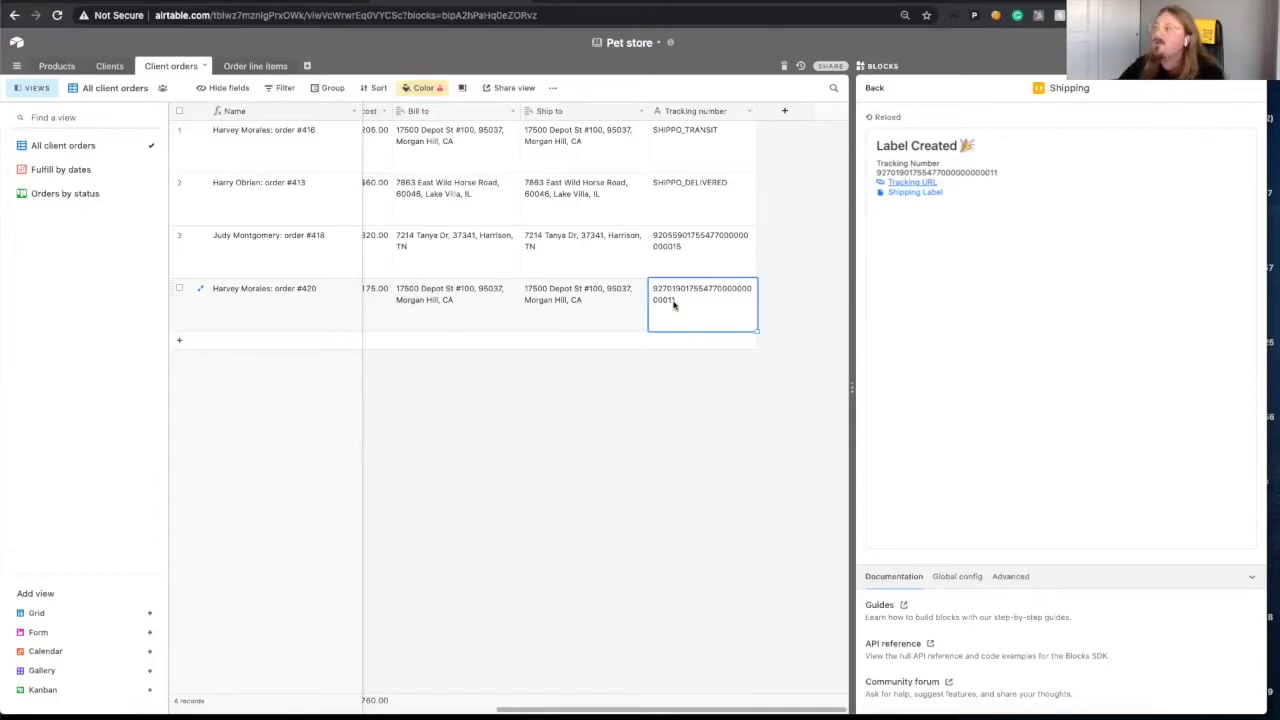
- View the created shipping label and its USPS tracking page, closing each one after viewing it
{"action": "left_click", "coordinate": [958, 201]}
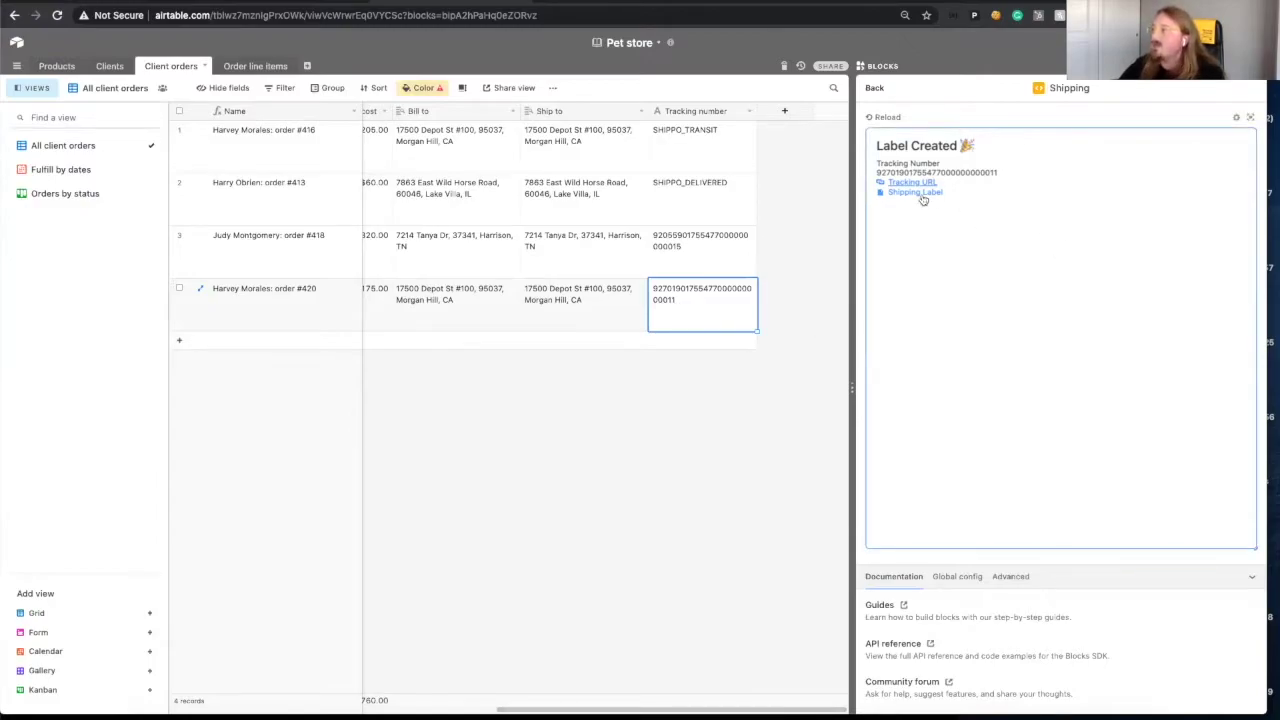
{"action": "left_click", "coordinate": [921, 196]}
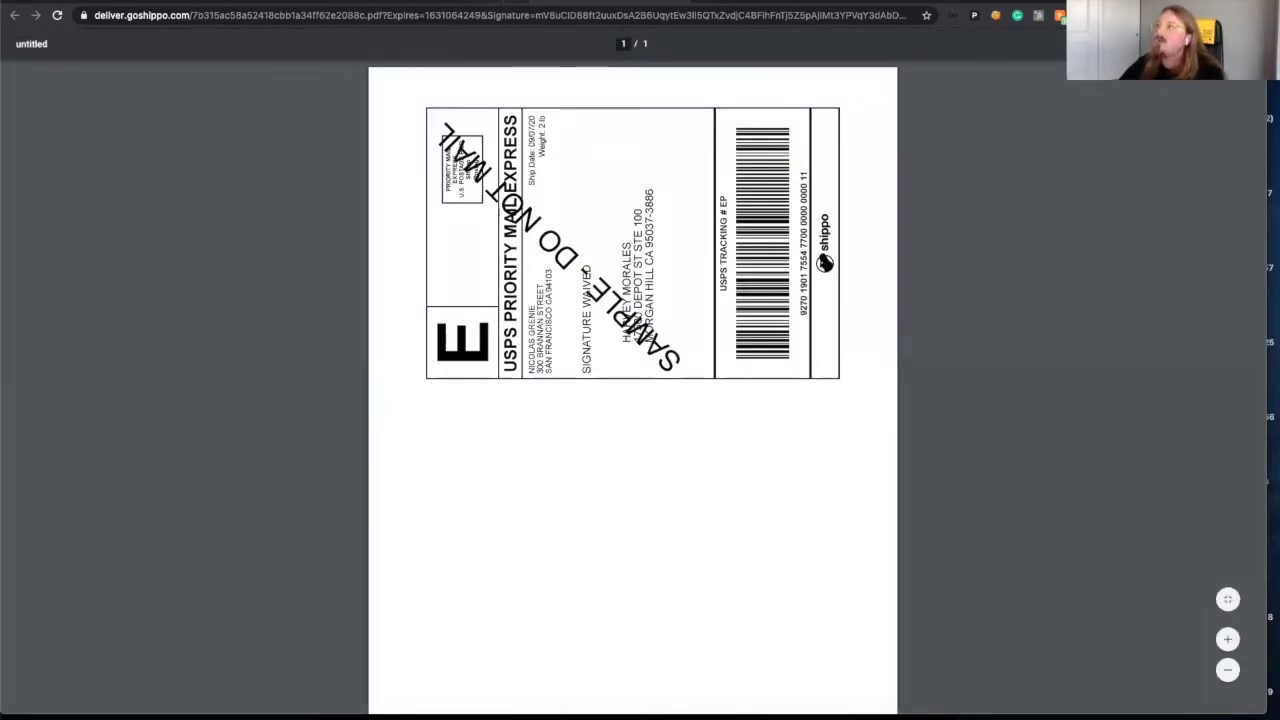
{"action": "key", "text": "super+w"}
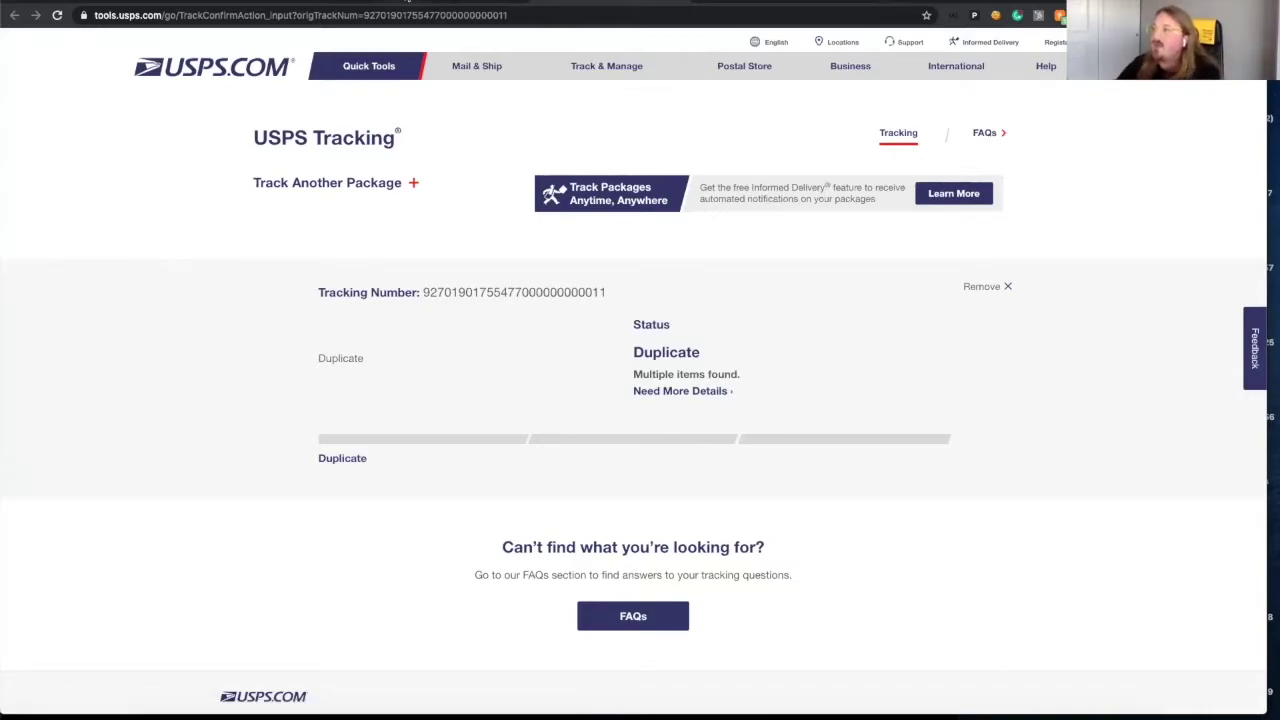
{"action": "key", "text": "ctrl+w"}
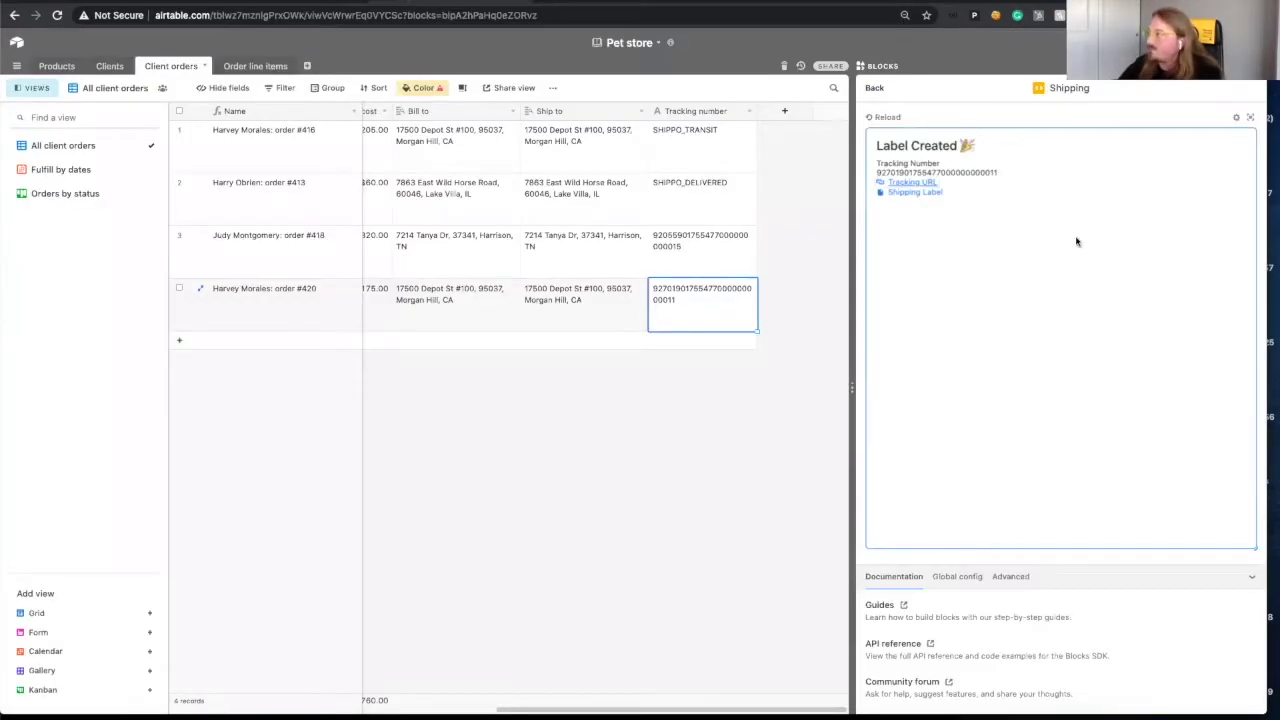
- View the second order's tracking history in the Shipping block and check the fourth order's tracking number cell
{"action": "left_click", "coordinate": [701, 210]}
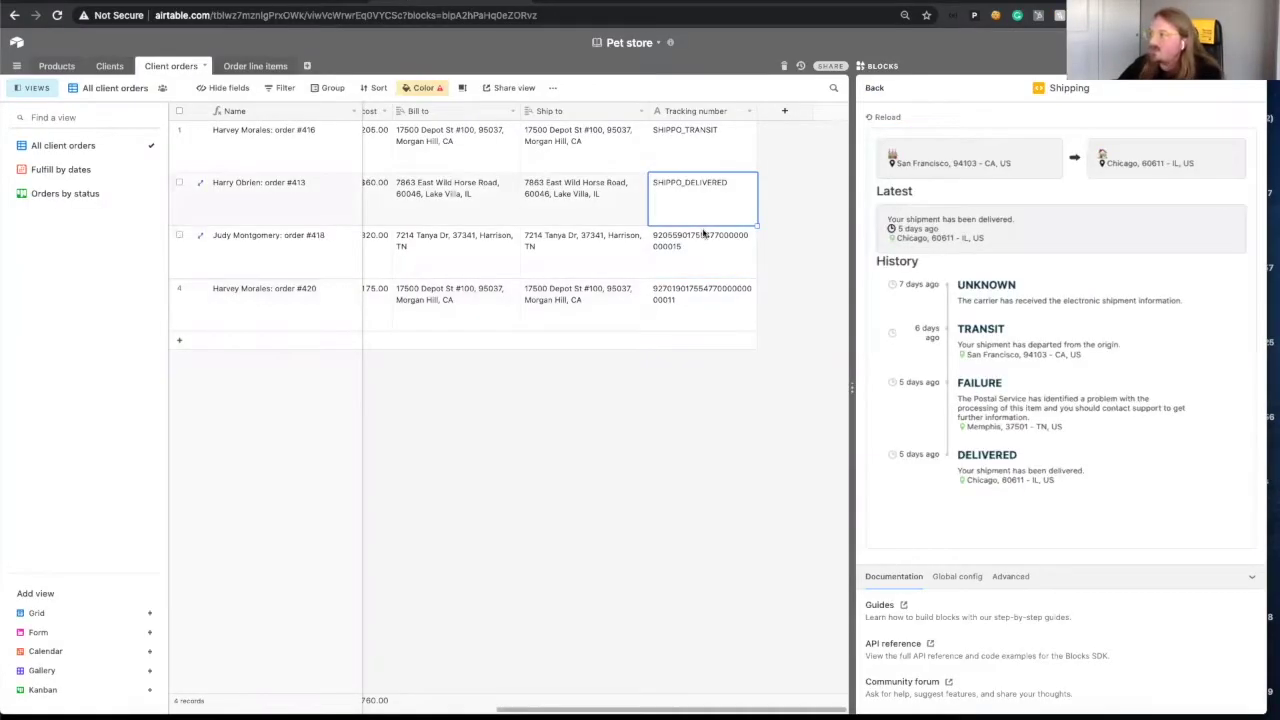
{"action": "left_click", "coordinate": [720, 295]}
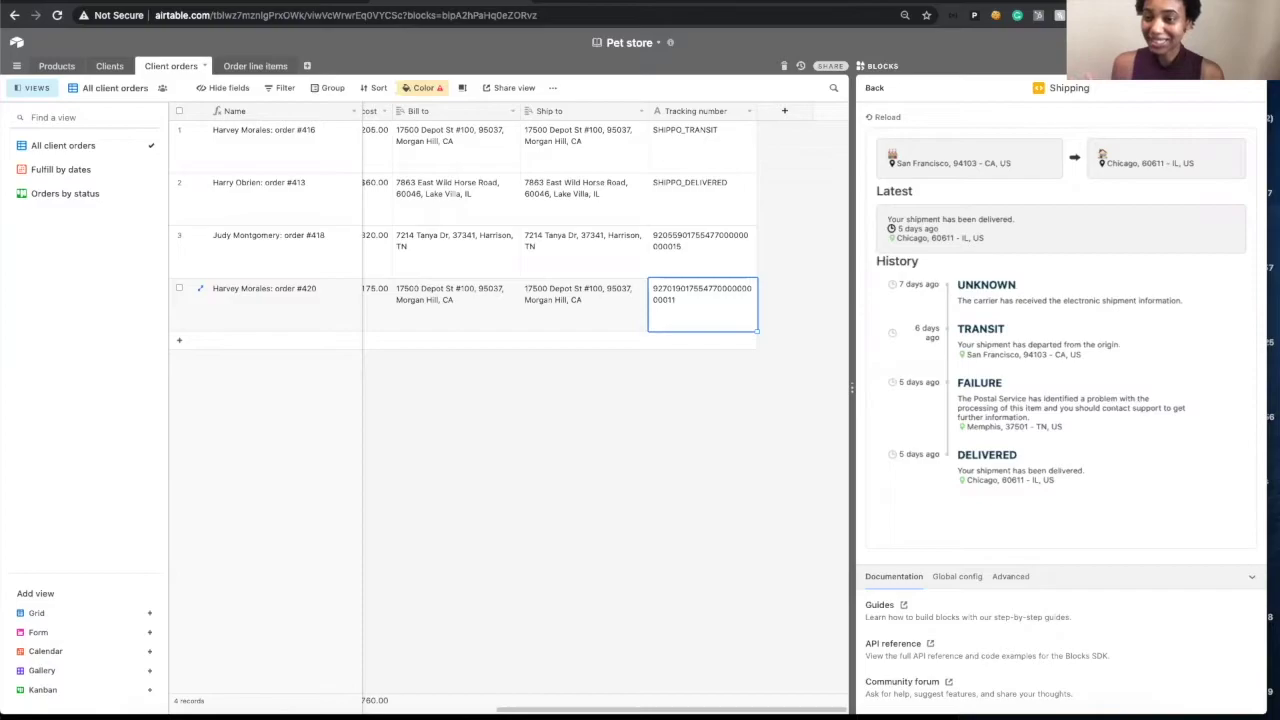
{"action": "left_click", "coordinate": [631, 447]}
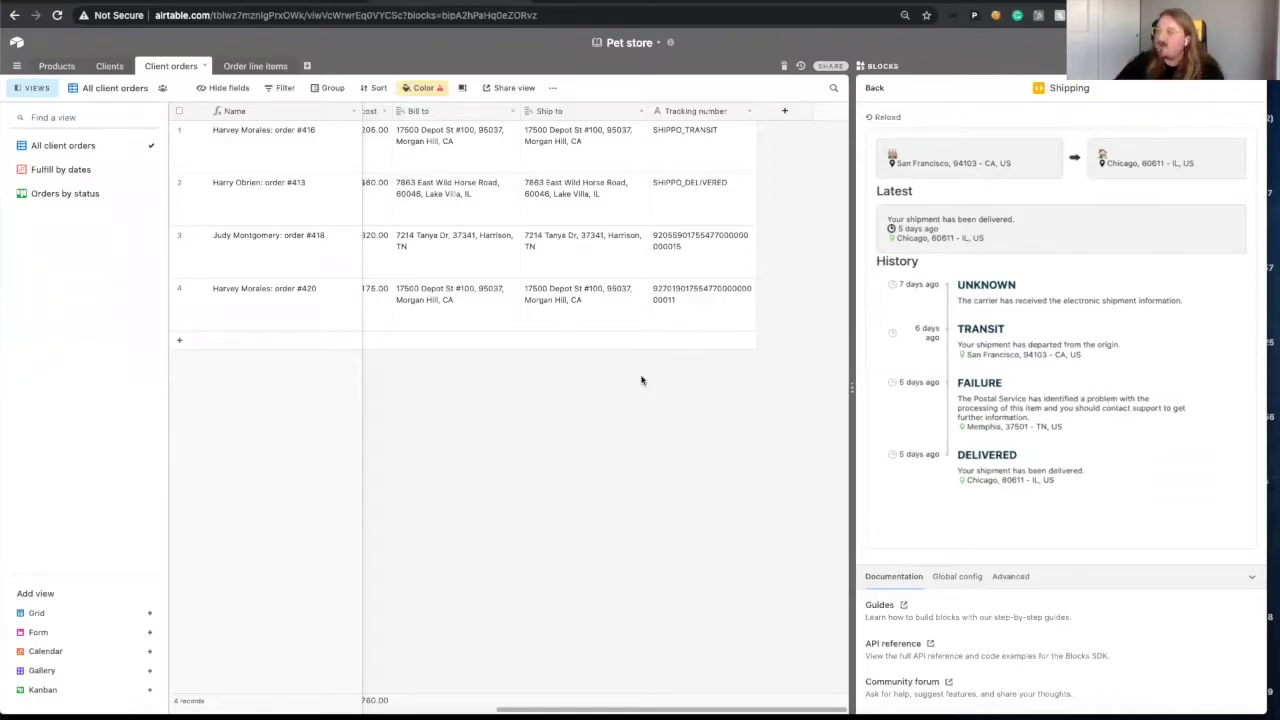
- Clear the fourth order's tracking number and start a new shipment for that order
{"action": "left_click", "coordinate": [695, 300]}
{"action": "key", "text": "Delete"}
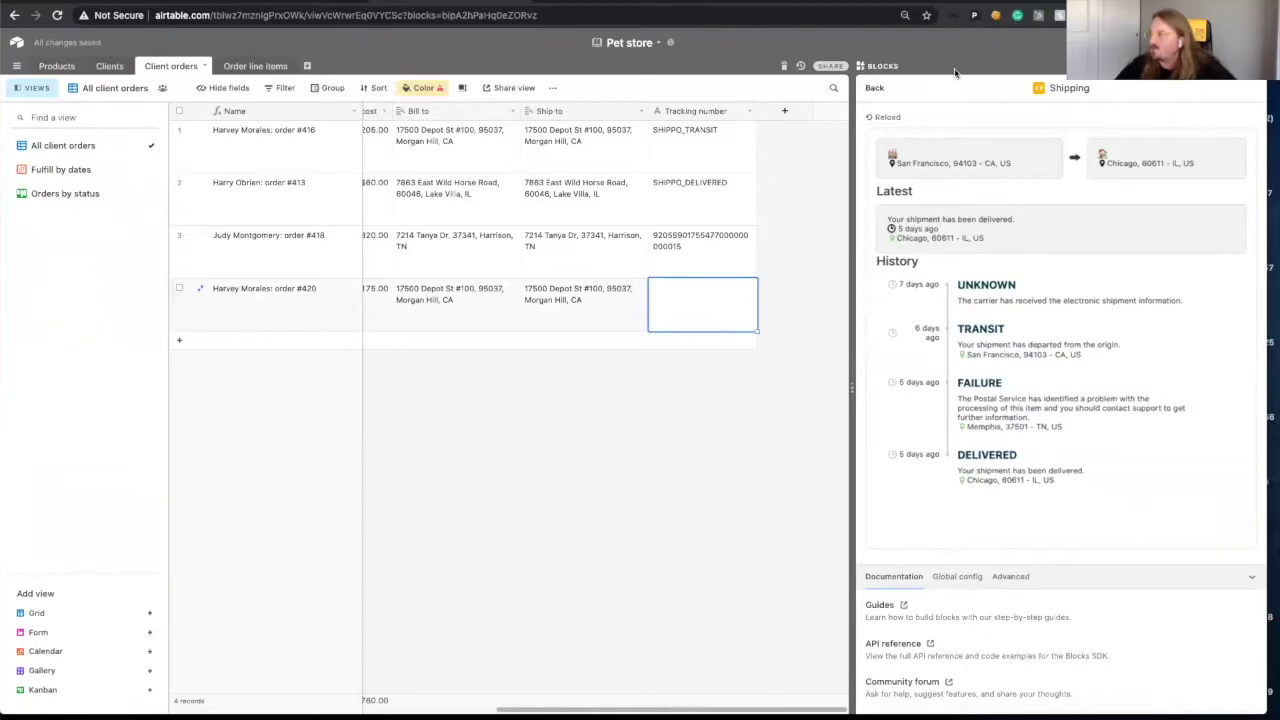
{"action": "left_click", "coordinate": [690, 253]}
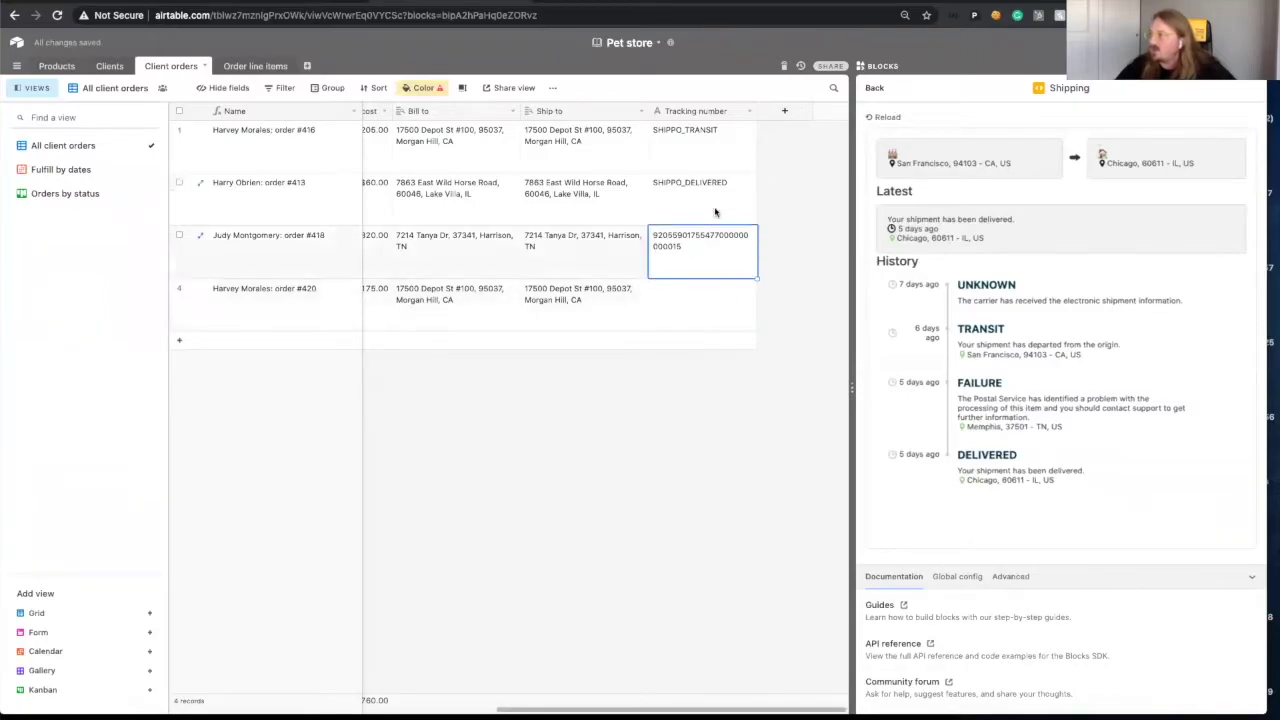
{"action": "left_click", "coordinate": [714, 210]}
{"action": "left_click", "coordinate": [706, 292]}
{"action": "left_click", "coordinate": [983, 193]}
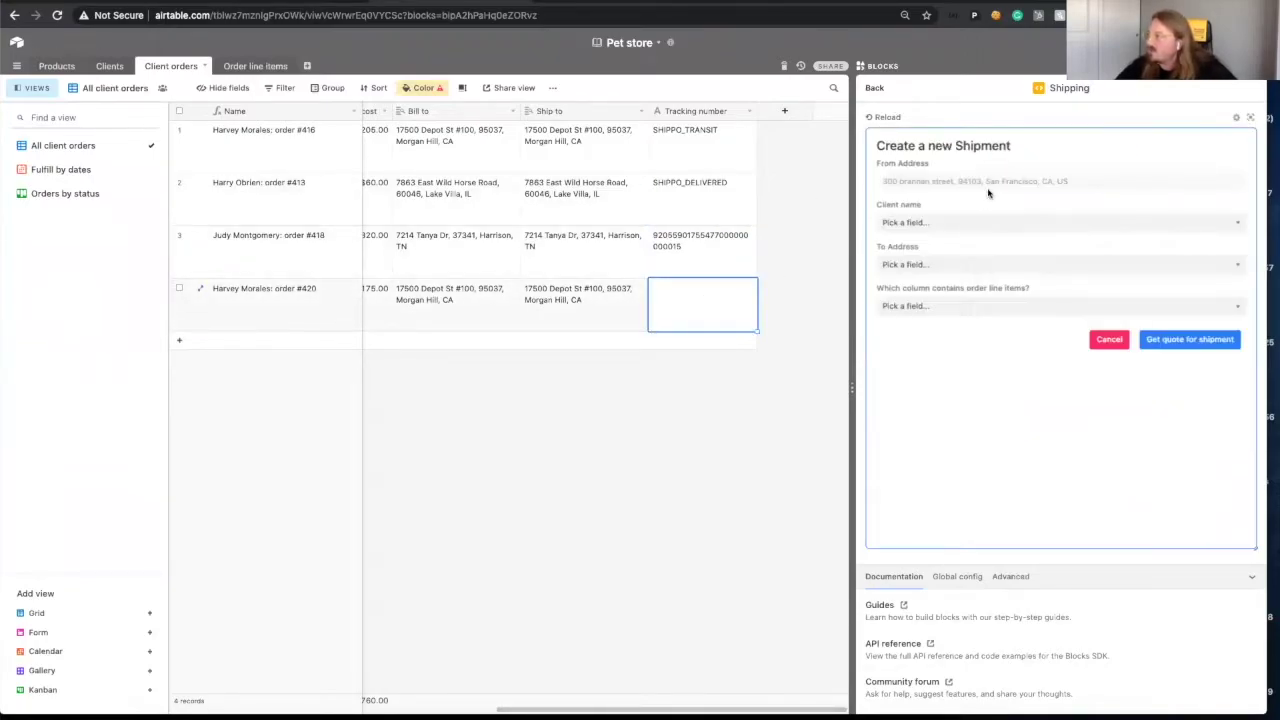
- Map the new shipment's client name to Client, destination address to Ship to, and line items column to Order line items
{"action": "left_click", "coordinate": [1011, 229]}
{"action": "left_click", "coordinate": [1000, 255]}
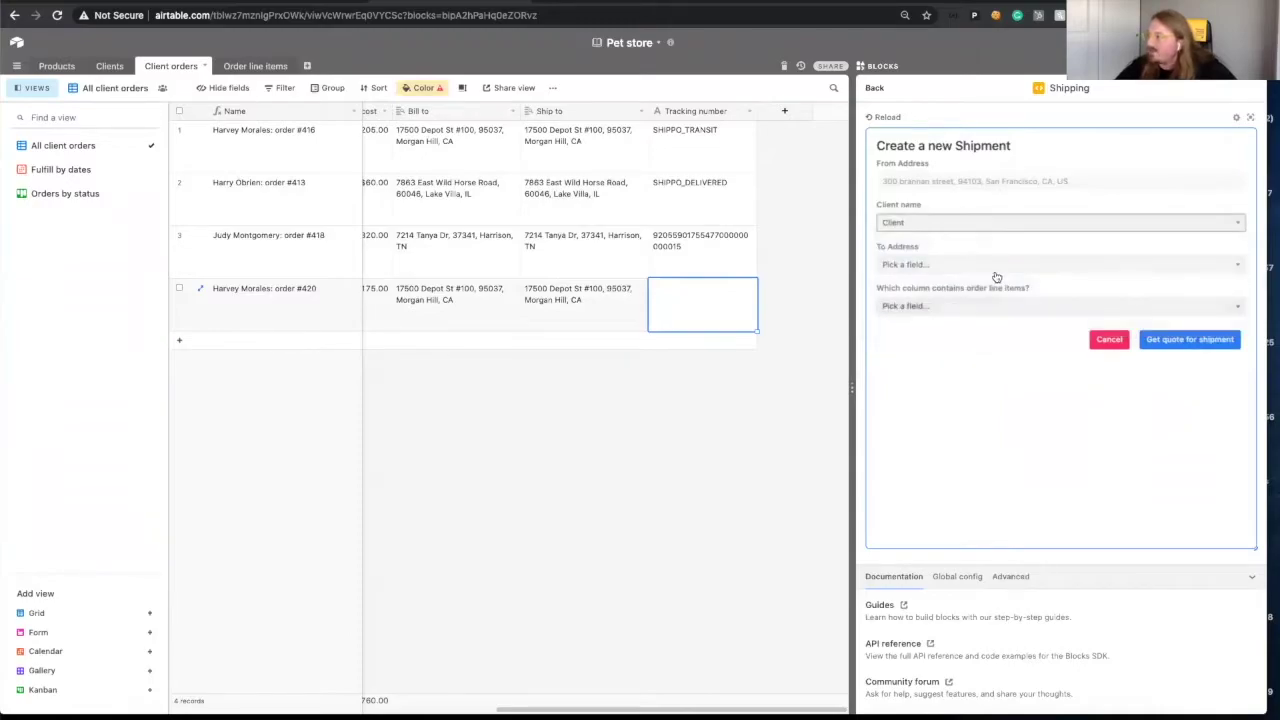
{"action": "left_click", "coordinate": [995, 268]}
{"action": "left_click", "coordinate": [960, 338]}
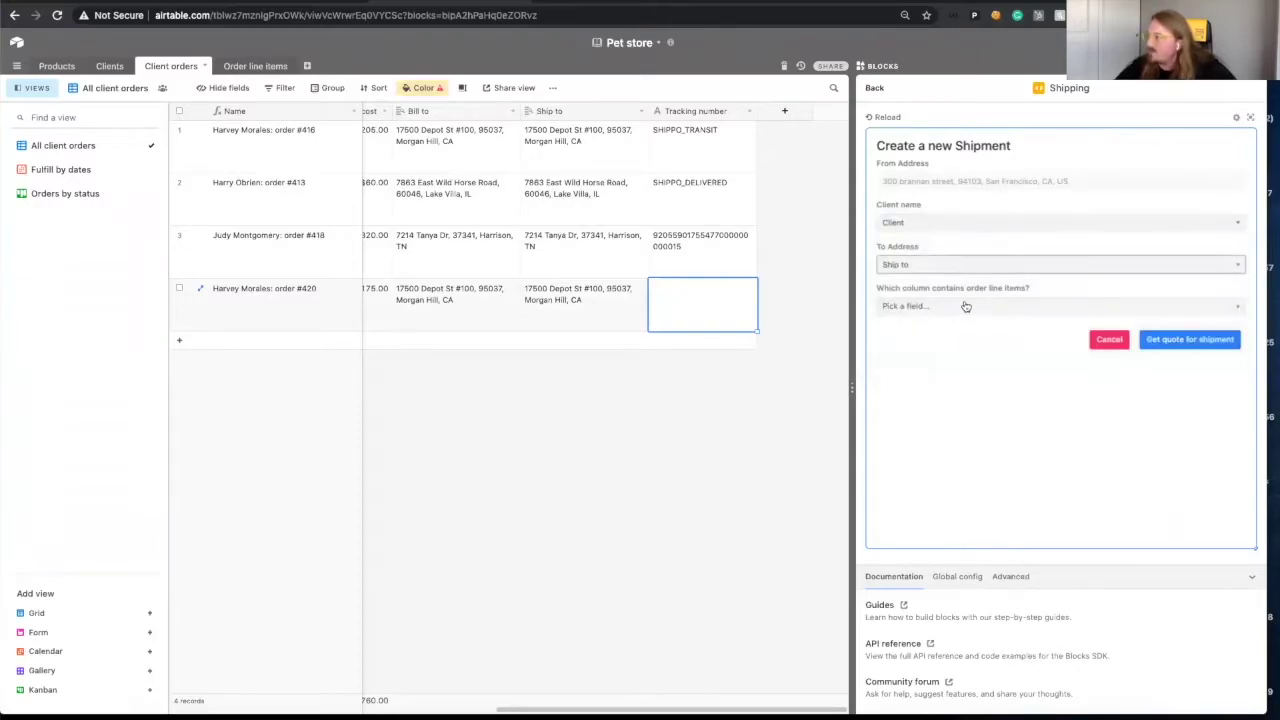
{"action": "left_click", "coordinate": [963, 305]}
{"action": "left_click", "coordinate": [941, 362]}
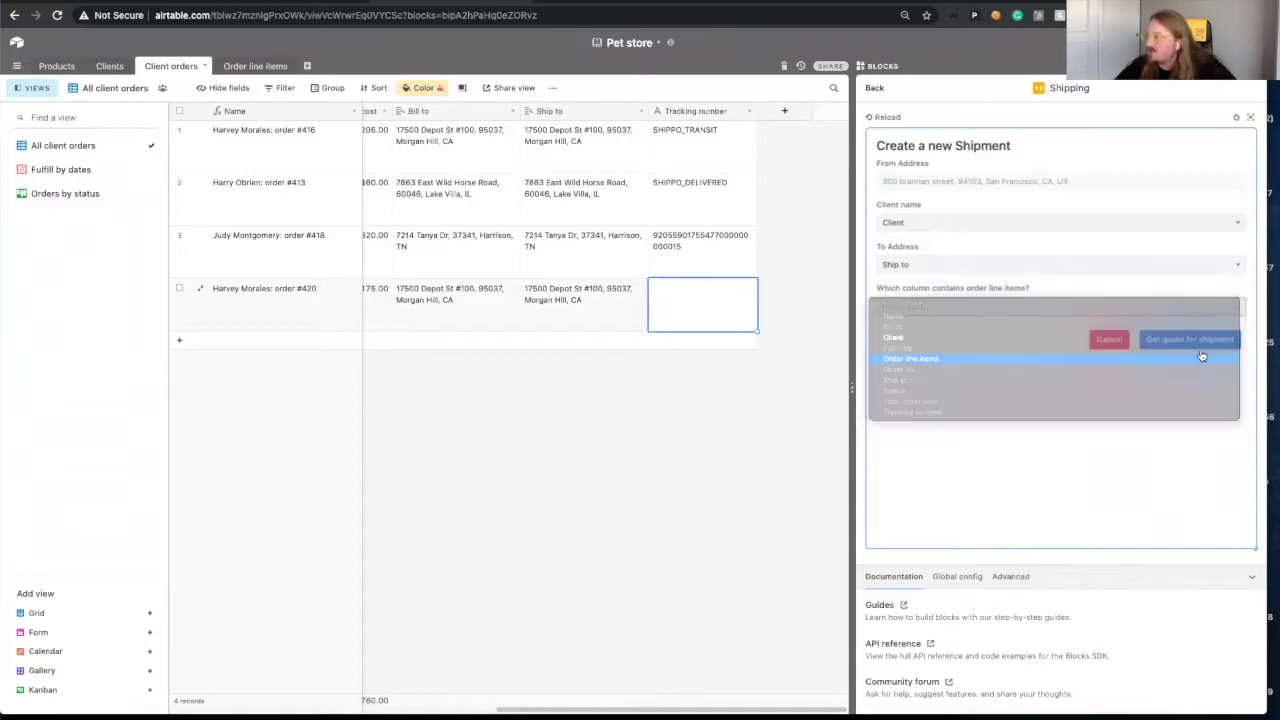